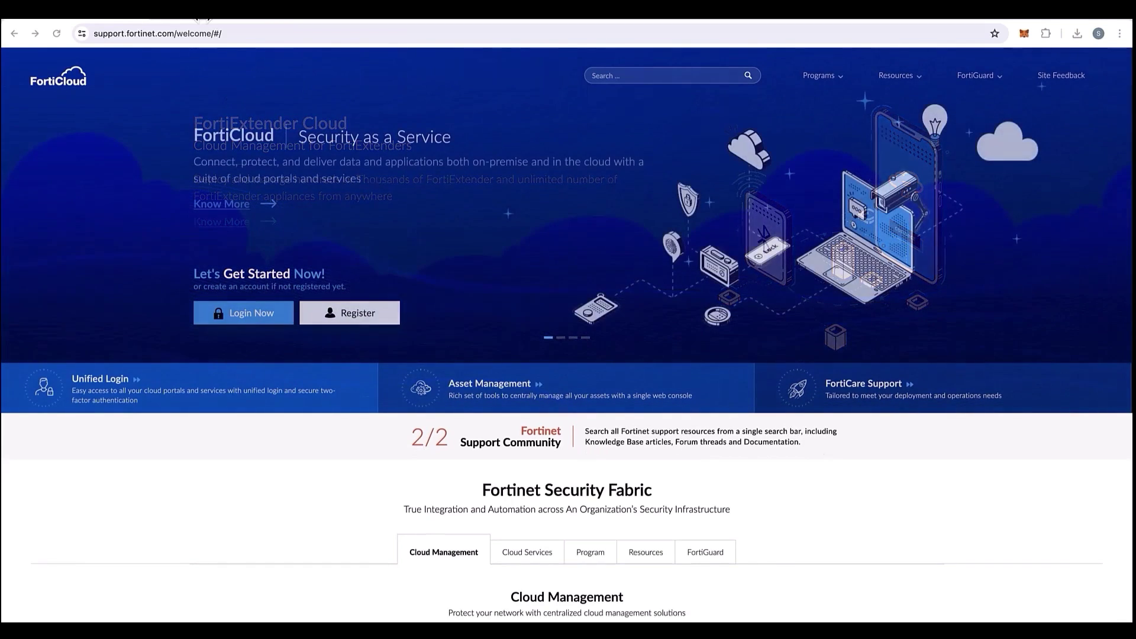
# Review the user permissions hierarchy diagram, then return to the FortiCloud support page.
pyautogui.click(200, 16)
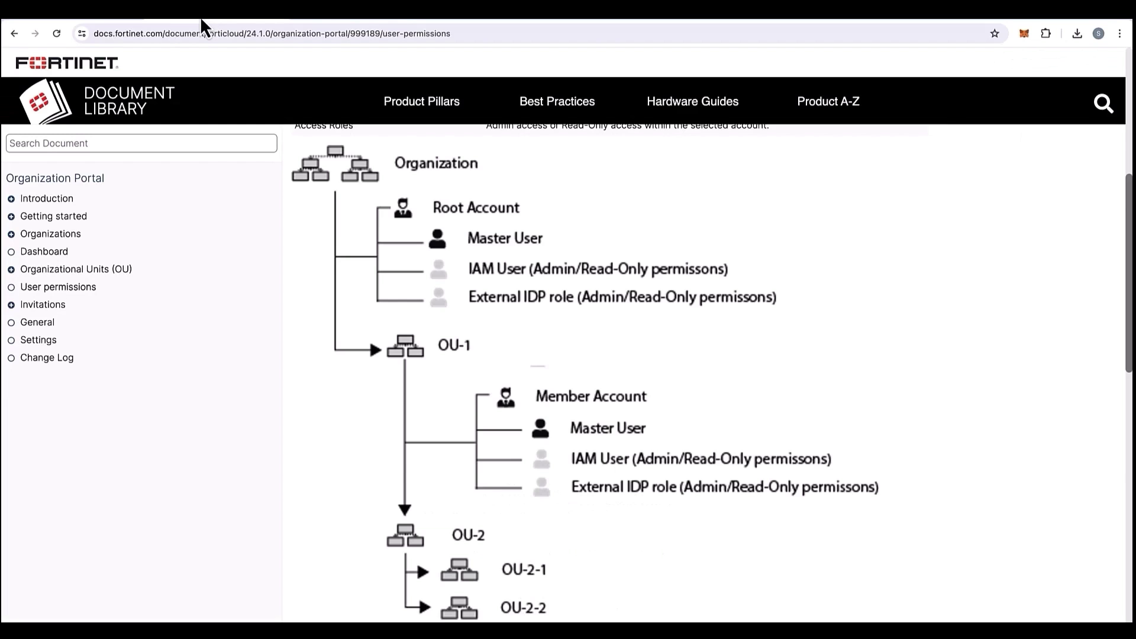
pyautogui.scroll(1, 423, 242)
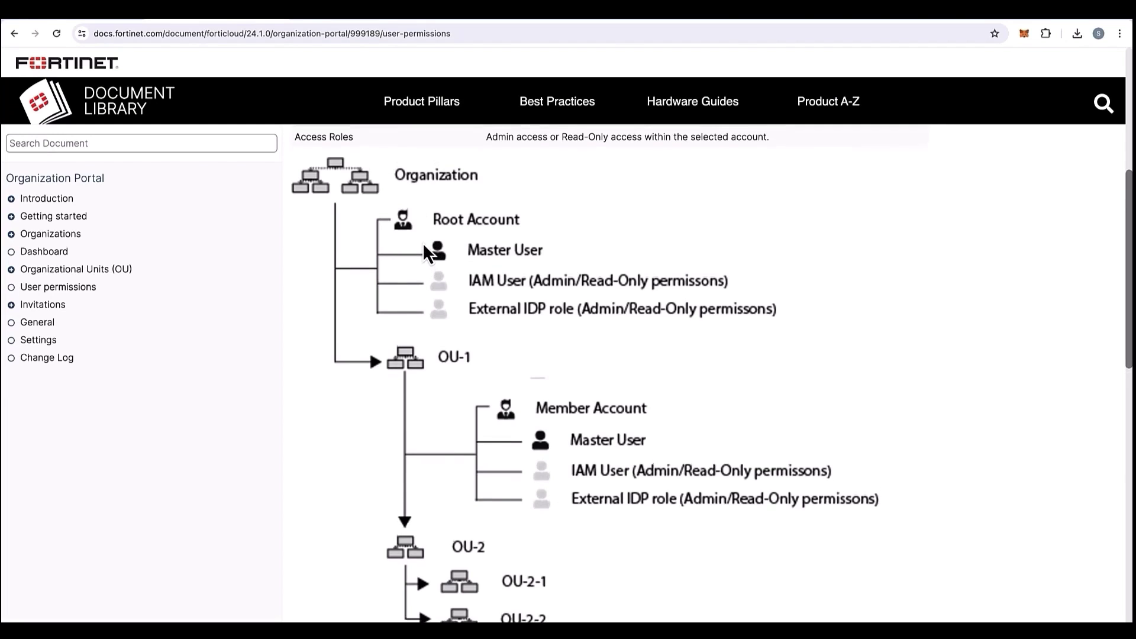
pyautogui.scroll(-1, 422, 243)
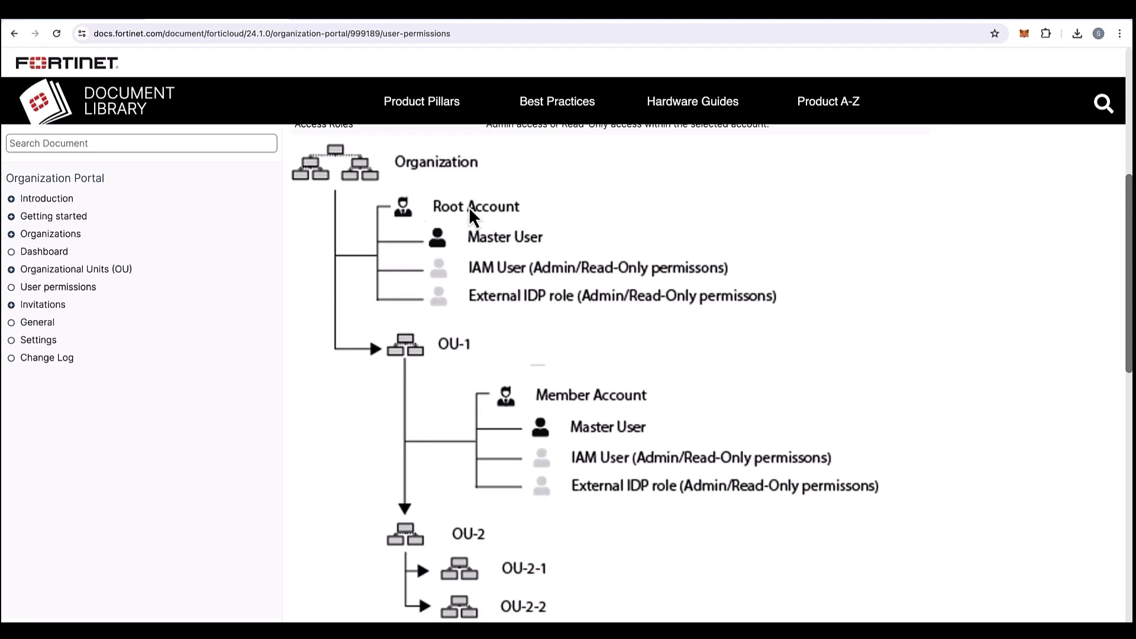
pyautogui.click(108, 19)
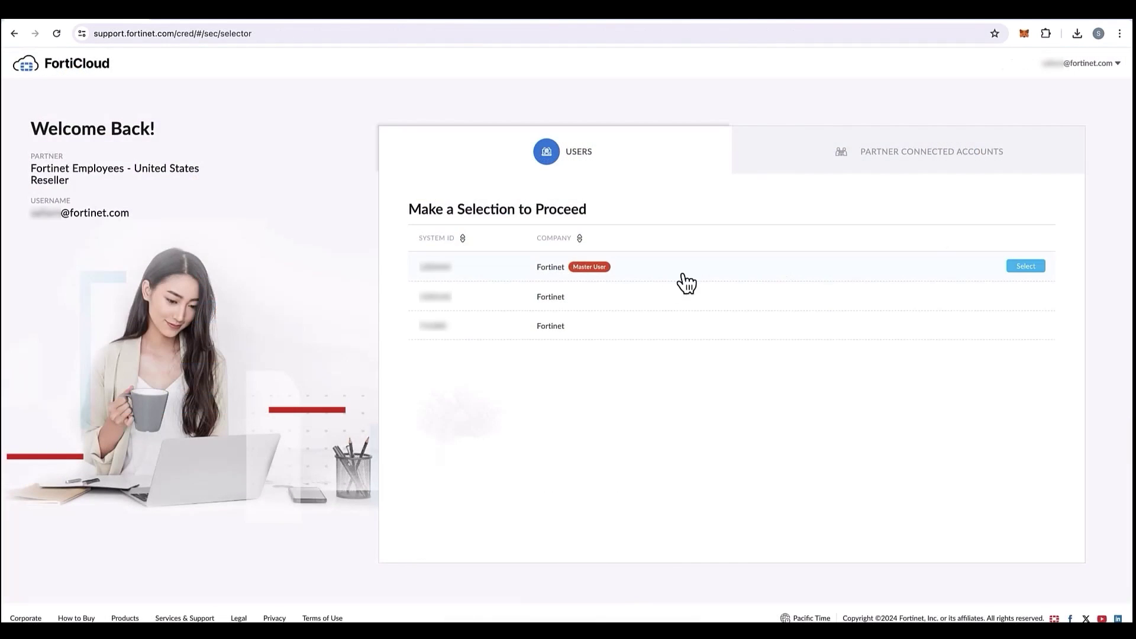
# Continue as the Master User account and go to Account Preferences.
pyautogui.click(664, 276)
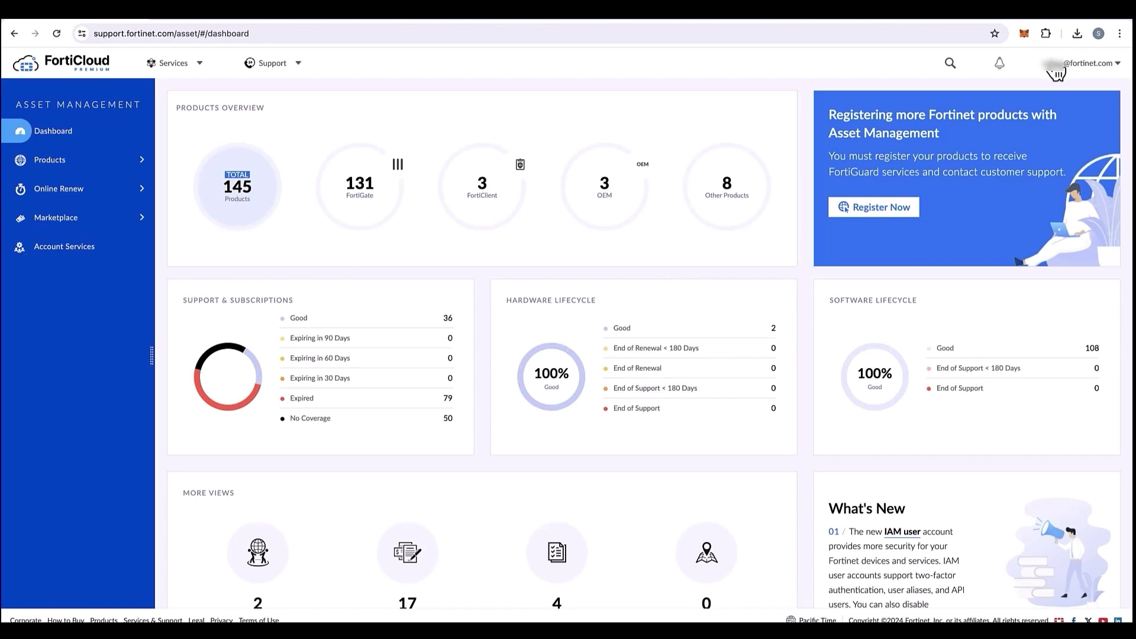
pyautogui.click(1051, 64)
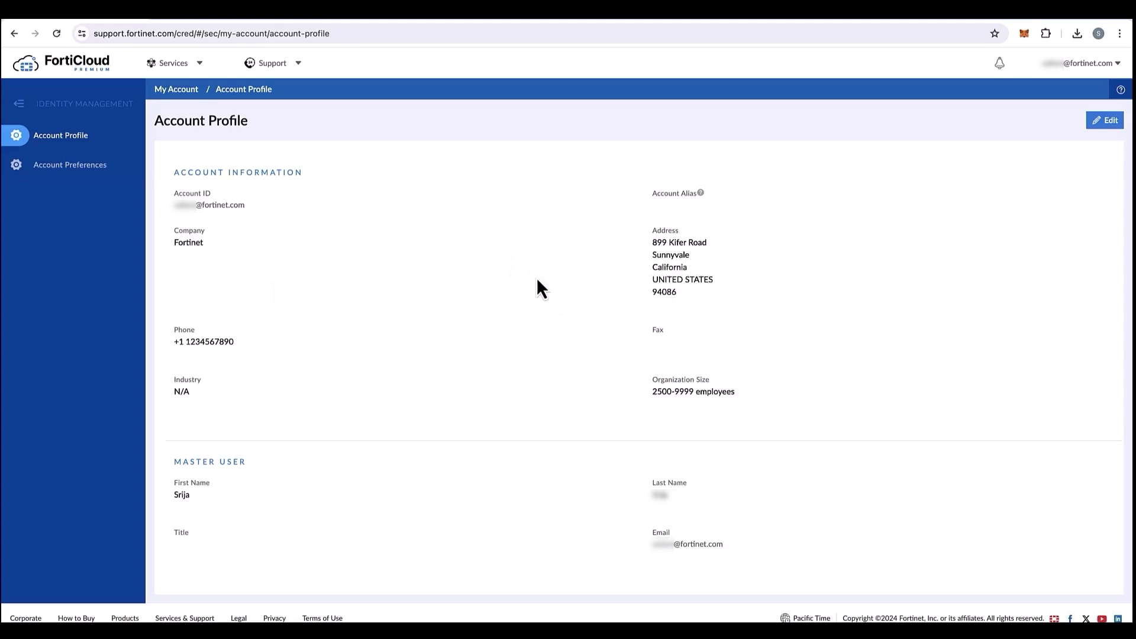
pyautogui.click(103, 173)
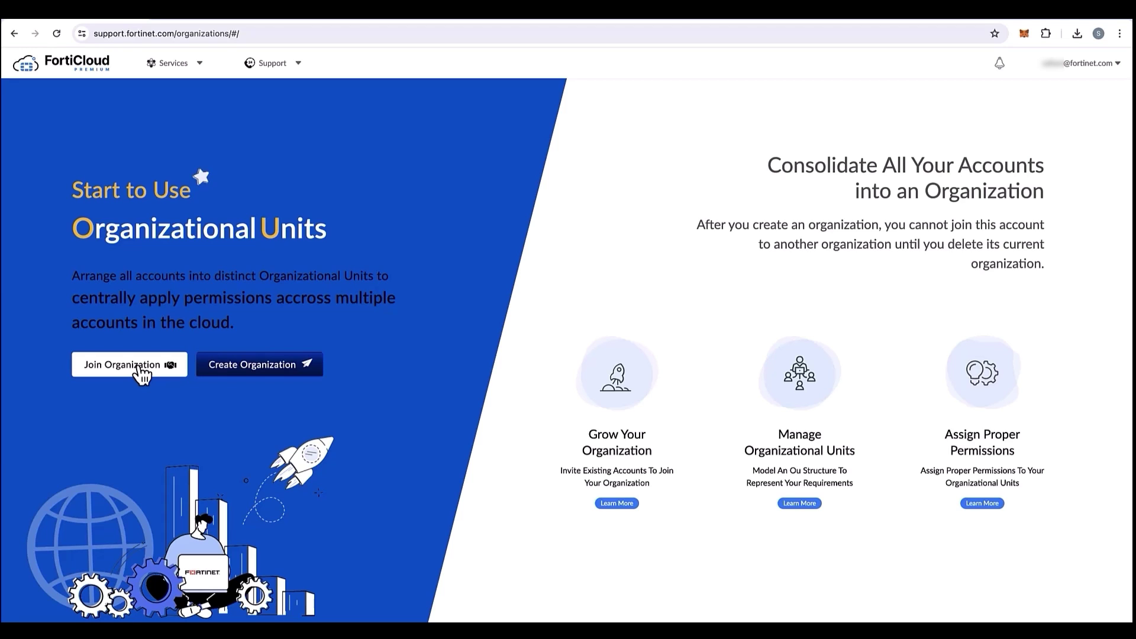
# Start a new organization and download the organization structure file template.
pyautogui.click(240, 367)
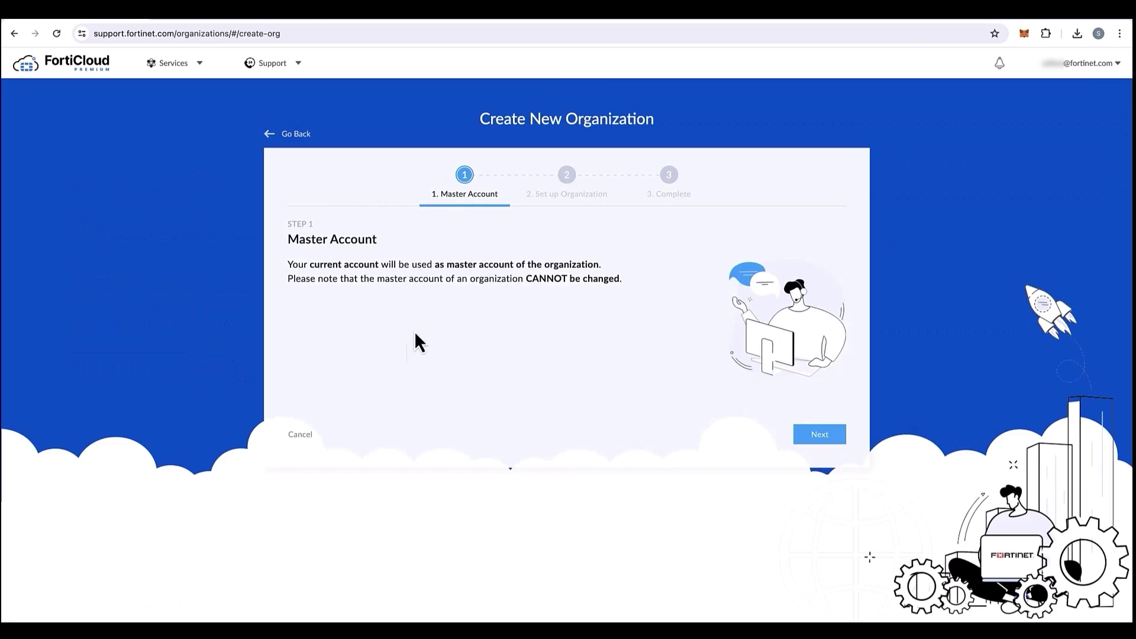
pyautogui.click(814, 438)
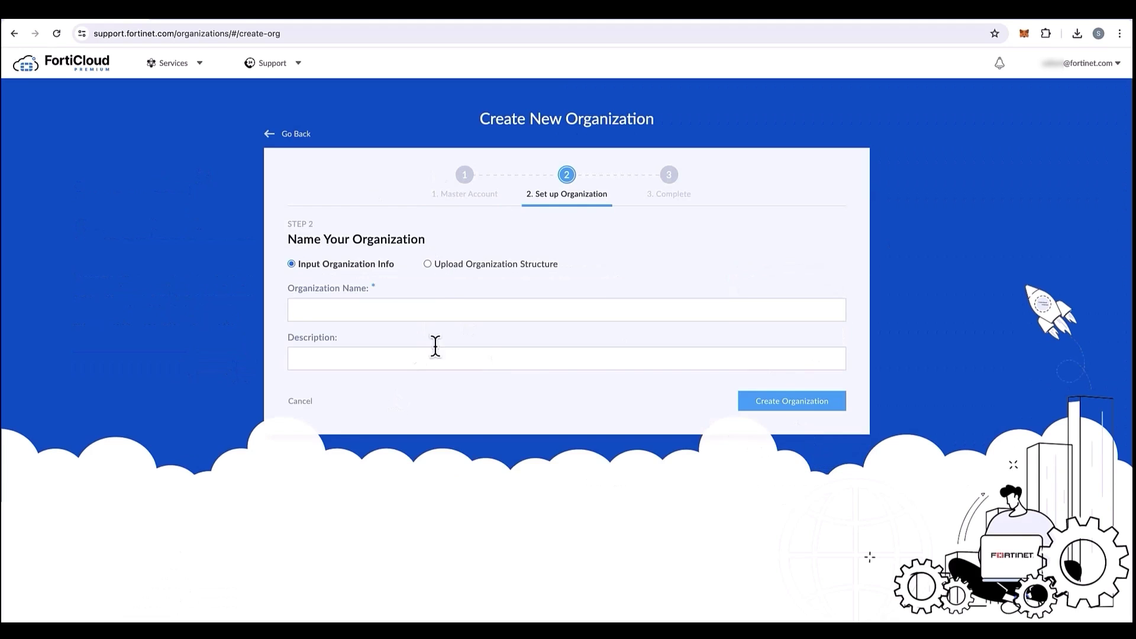
pyautogui.click(430, 265)
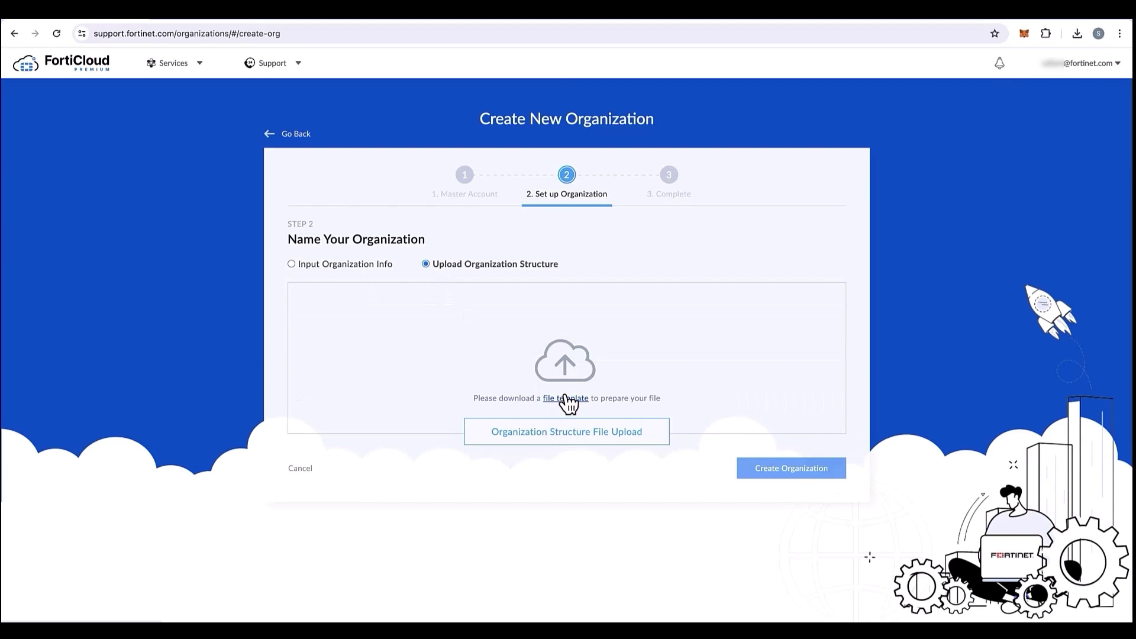
pyautogui.click(566, 397)
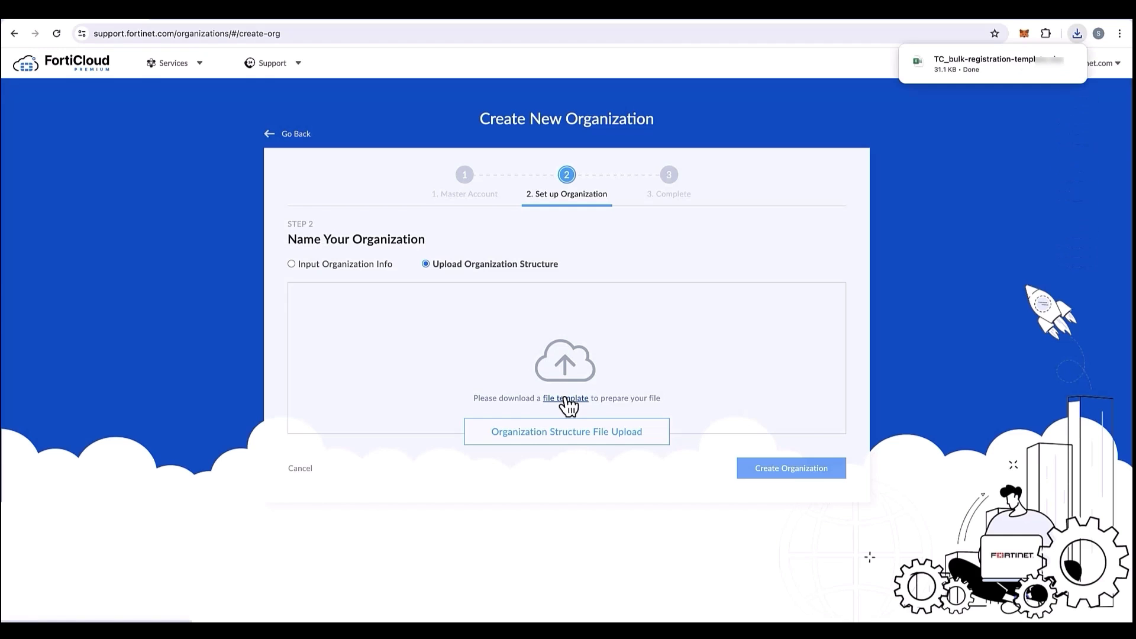
pyautogui.moveTo(935, 80)
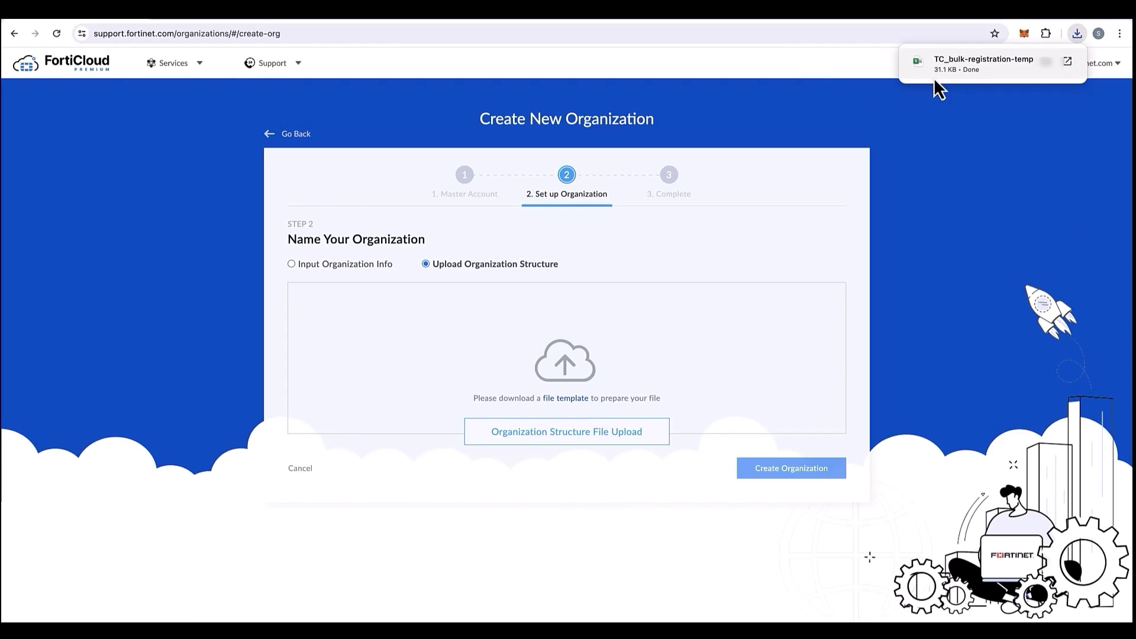
pyautogui.click(970, 67)
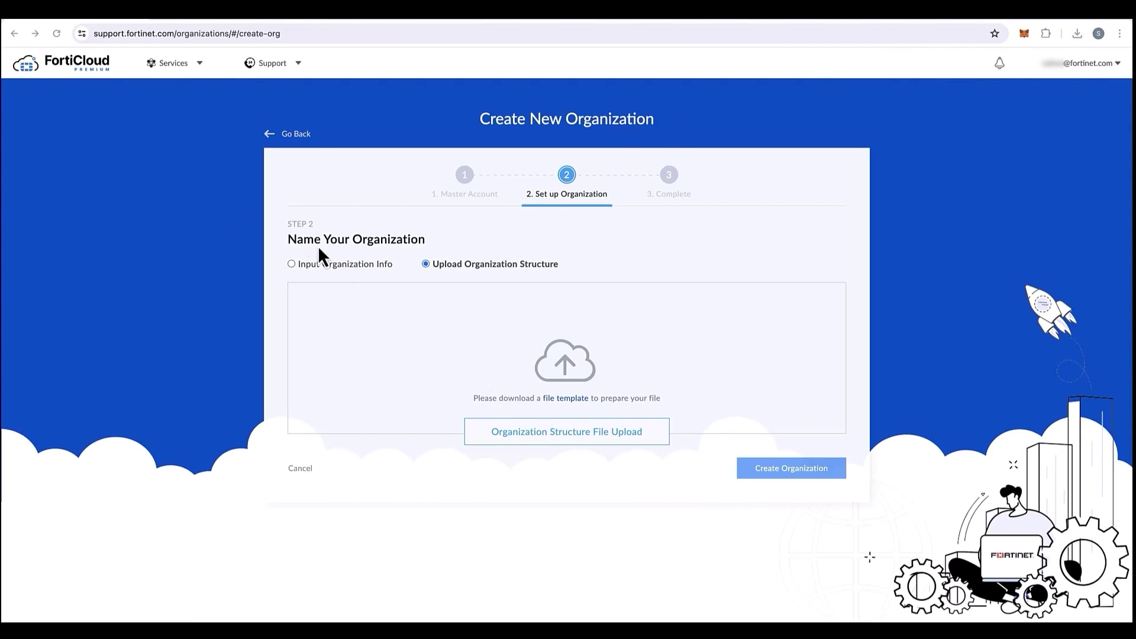
# Create organization 'Acme Corp1' with description 'Acme Corp1' and view its General page.
pyautogui.click(294, 264)
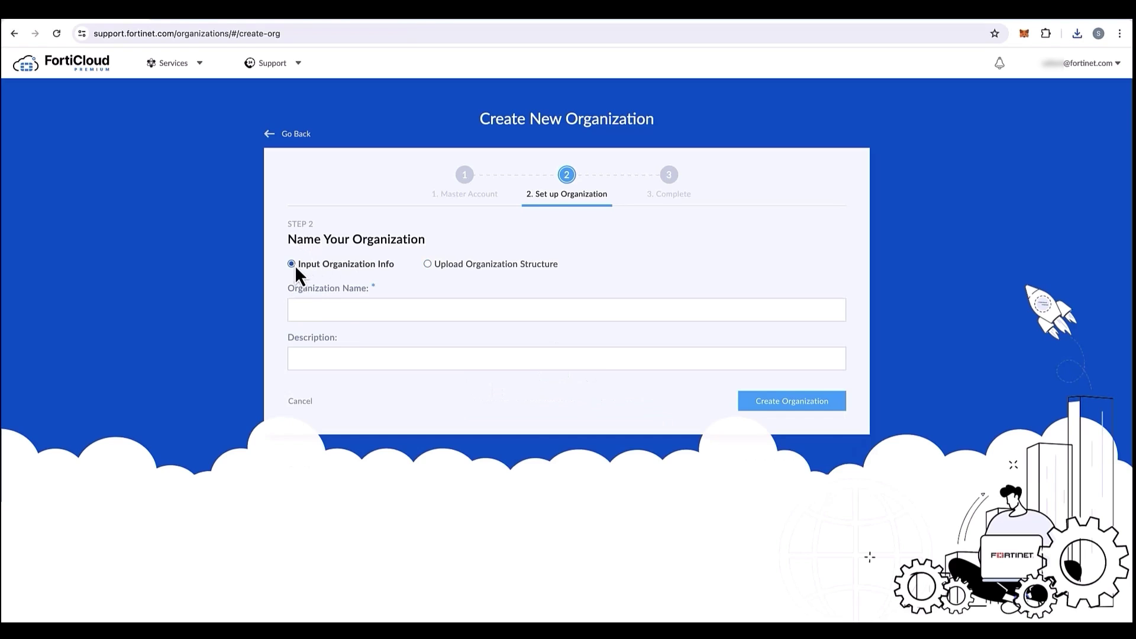
pyautogui.click(342, 313)
pyautogui.click(278, 303)
pyautogui.click(312, 309)
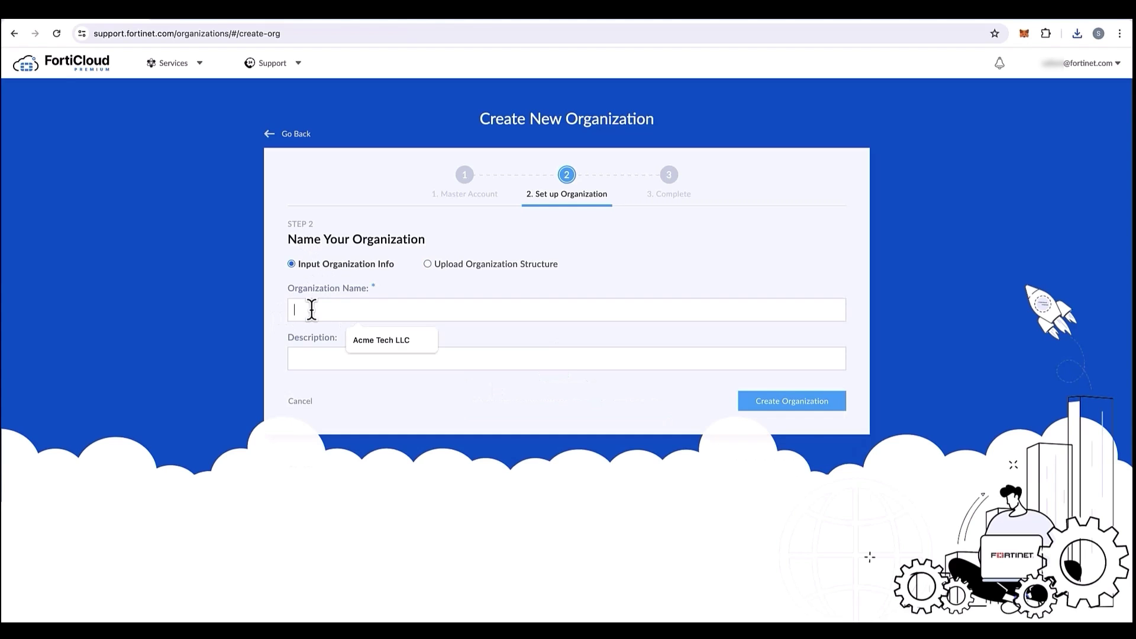
pyautogui.press('capslock')
pyautogui.write('Acme Corp1')
pyautogui.press('Tab')
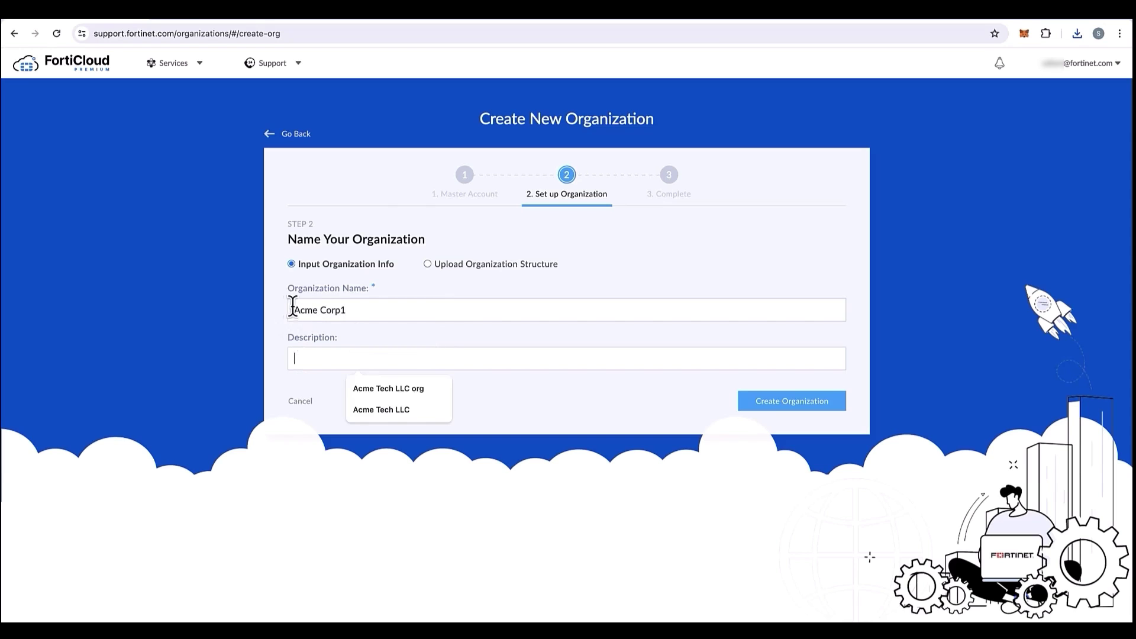
pyautogui.write('Acme Corp1')
pyautogui.click(753, 401)
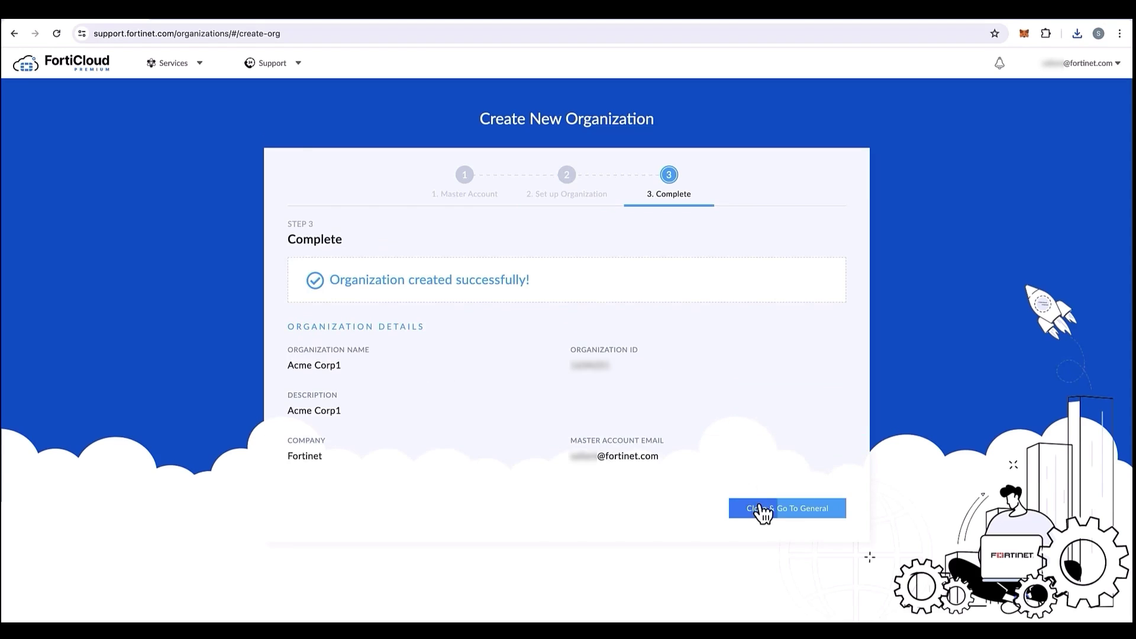
pyautogui.click(763, 510)
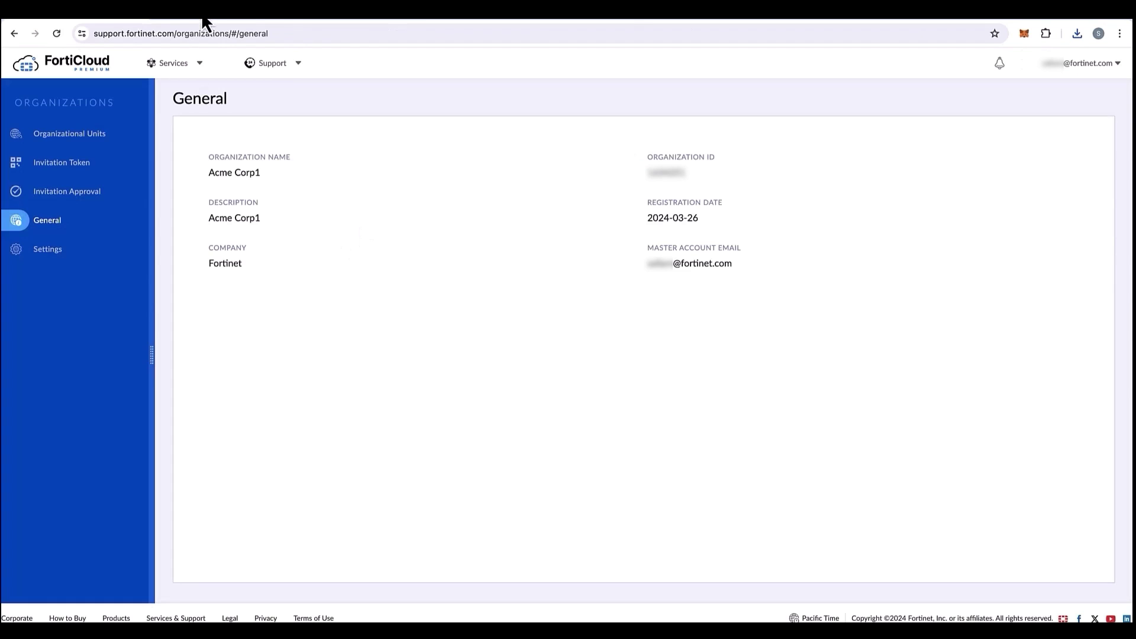
# Open the Acme Corp1 organizational unit and start a new member account.
pyautogui.click(204, 20)
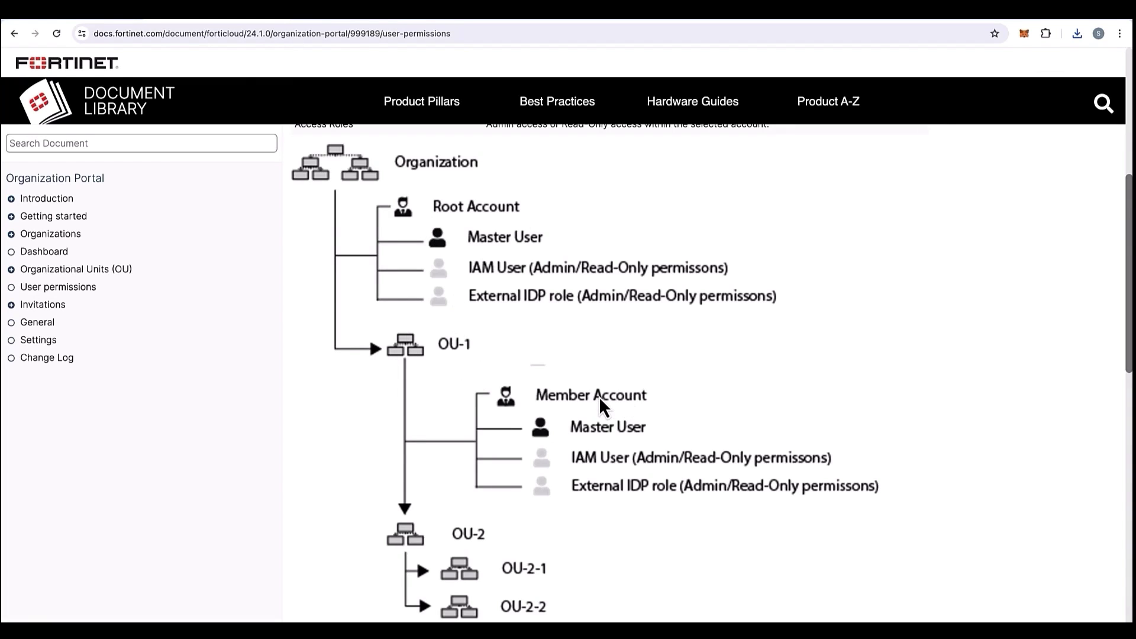
pyautogui.click(62, 19)
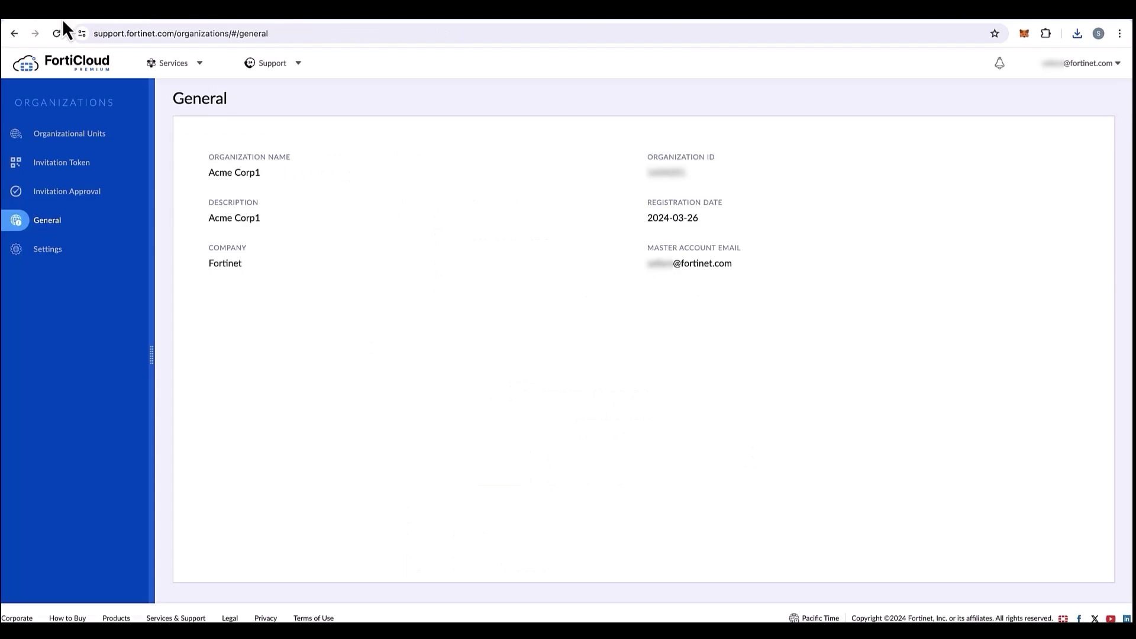
pyautogui.click(79, 136)
pyautogui.click(70, 175)
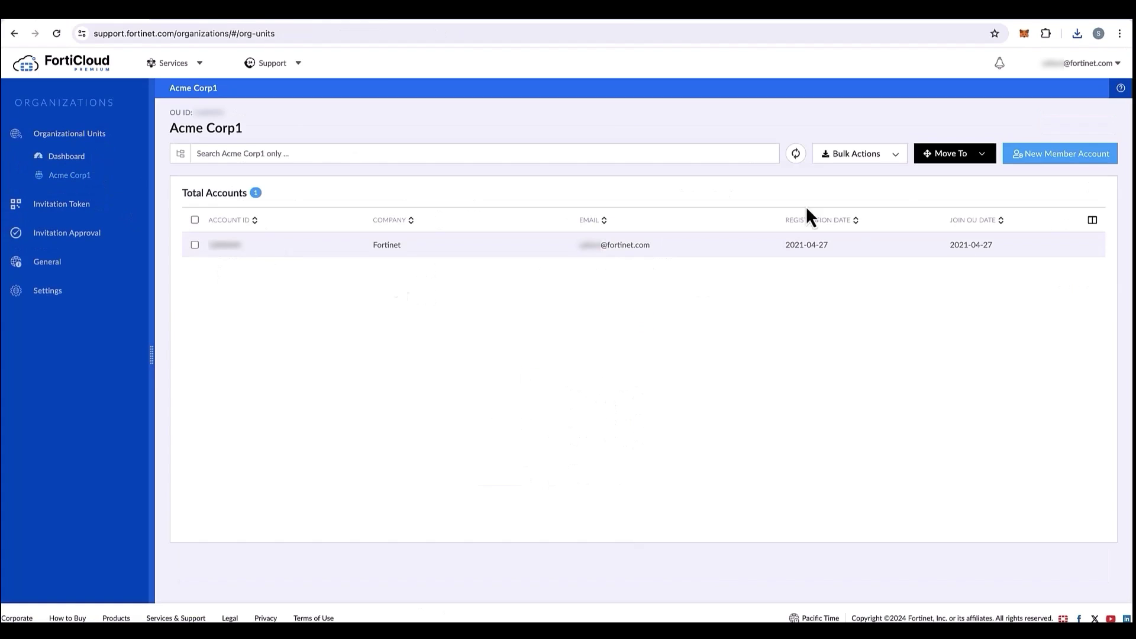
pyautogui.click(1060, 154)
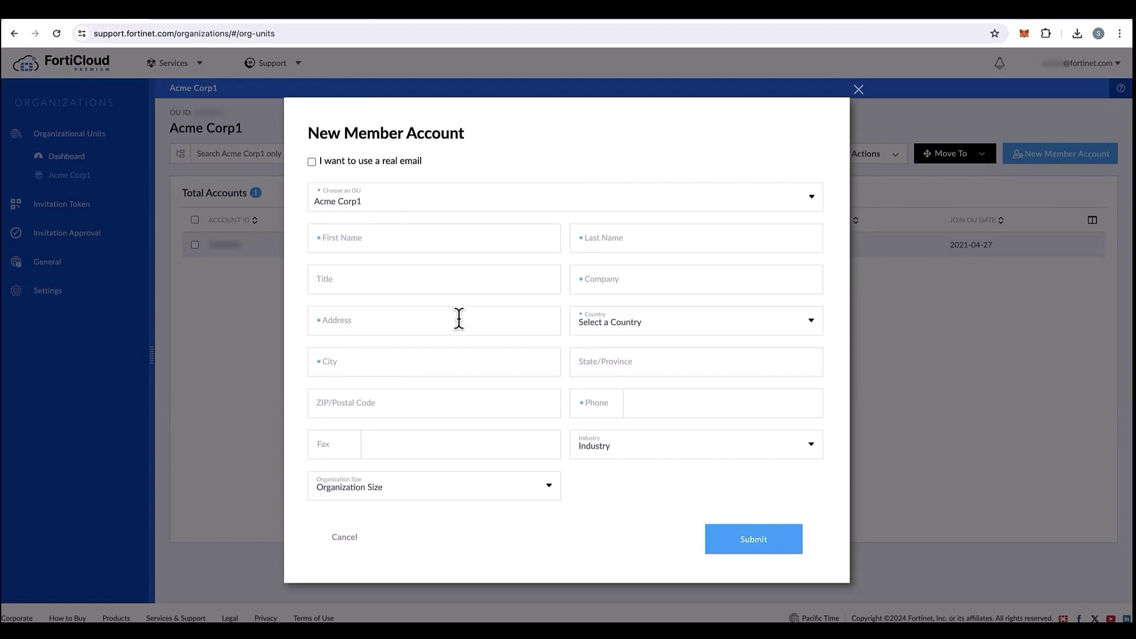
# Register with a real e-mail, confirming the member's address and entering first and last name.
pyautogui.click(311, 158)
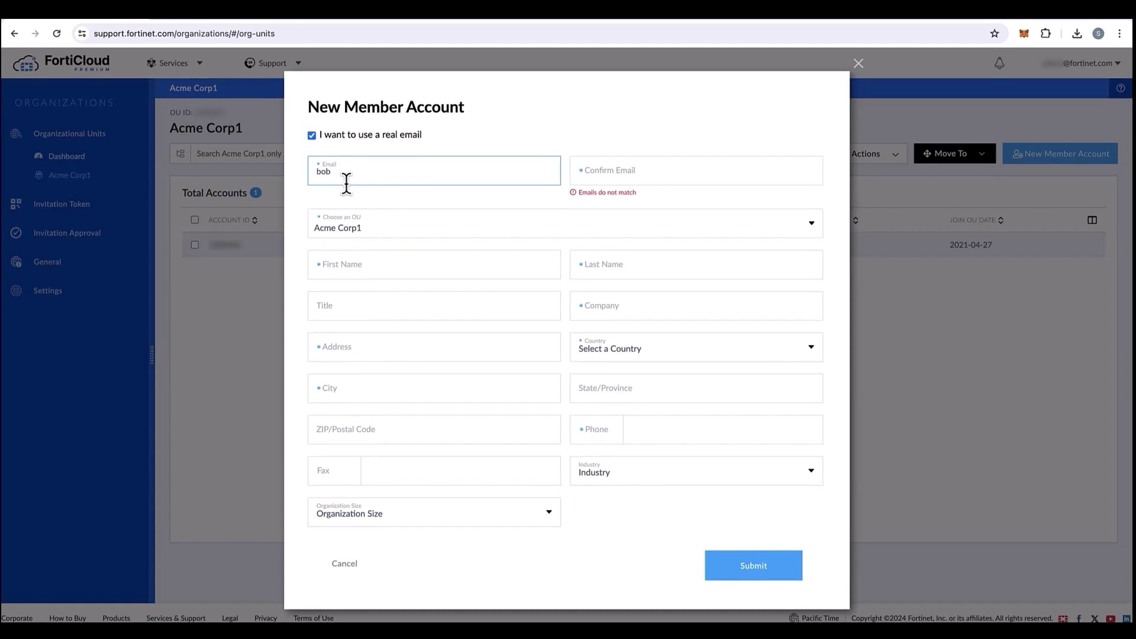
pyautogui.hotkey('ctrl', 'a')
pyautogui.hotkey('ctrl', 'c')
pyautogui.press('Tab')
pyautogui.hotkey('ctrl', 'v')
pyautogui.click(382, 271)
pyautogui.write('Bob')
pyautogui.press('Tab')
pyautogui.write('Qwerty')
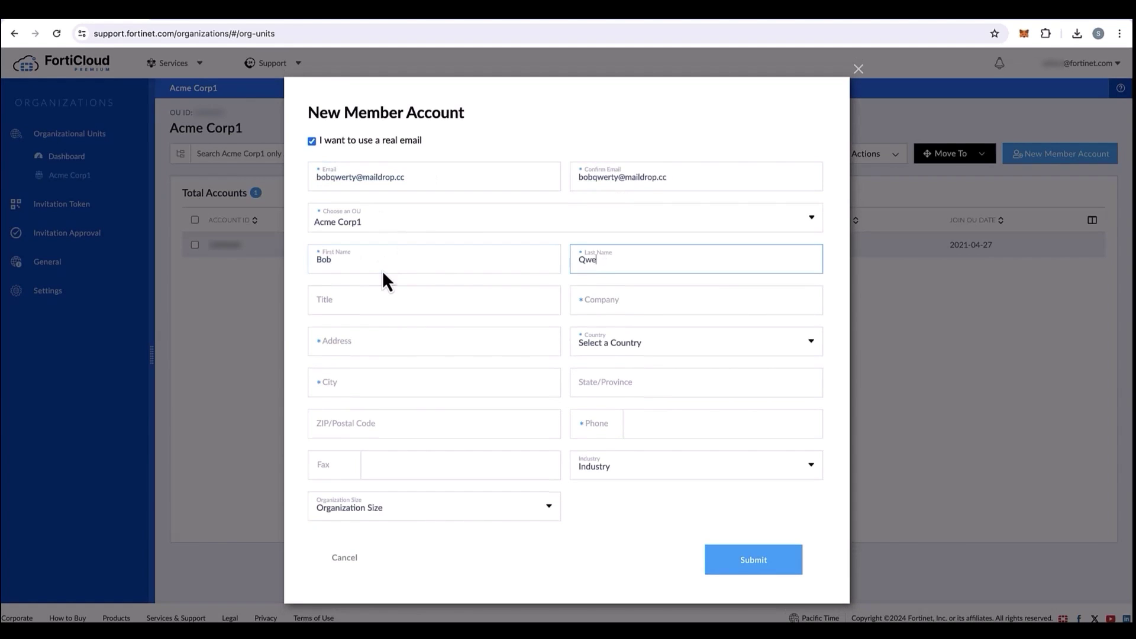
# Enter company Acme Corp and the street address, city, United States and California.
pyautogui.click(599, 309)
pyautogui.write('Uni')
pyautogui.press('BackSpace')
pyautogui.press('BackSpace')
pyautogui.press('BackSpace')
pyautogui.write('Acm')
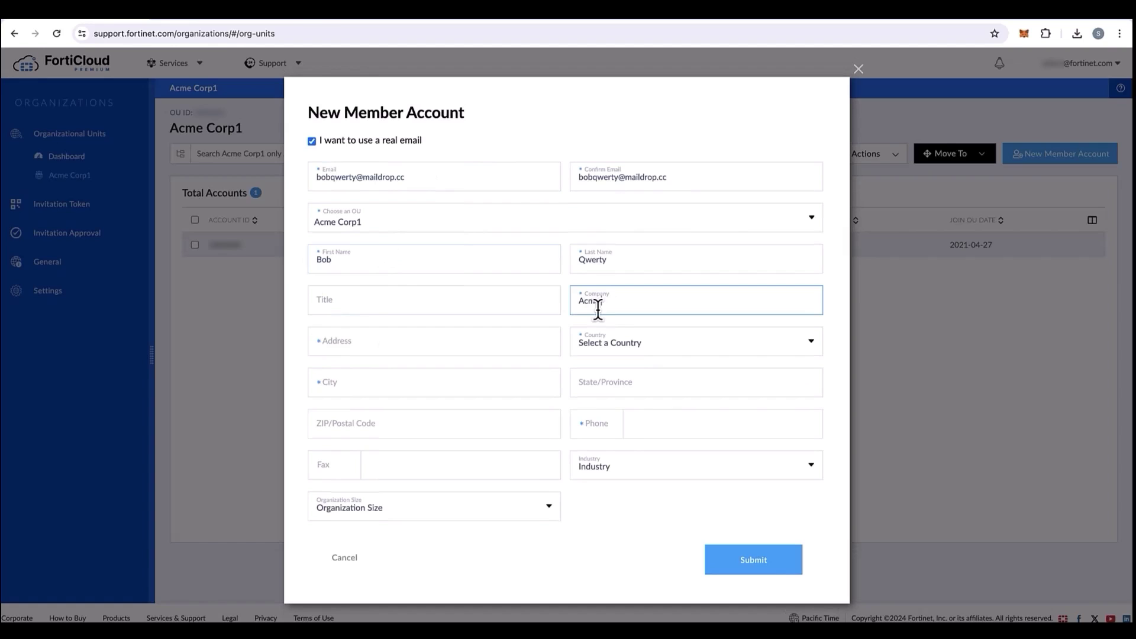
pyautogui.write('e Corp')
pyautogui.click(481, 343)
pyautogui.write('111 BOT WAY')
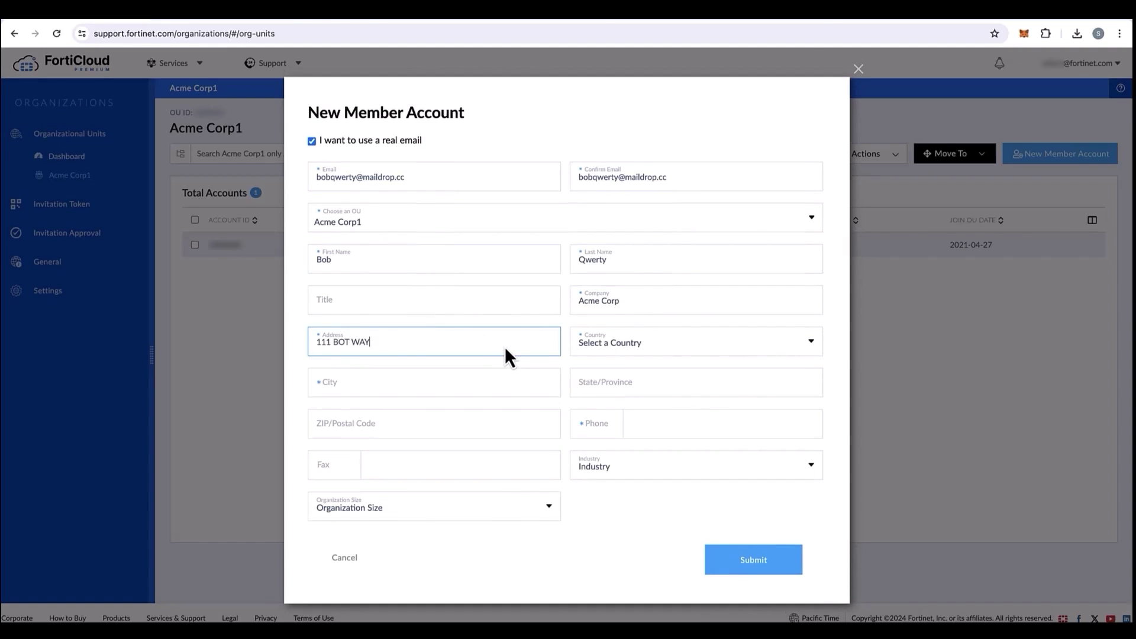
pyautogui.click(651, 343)
pyautogui.click(667, 436)
pyautogui.click(419, 390)
pyautogui.write('Sunnyvale')
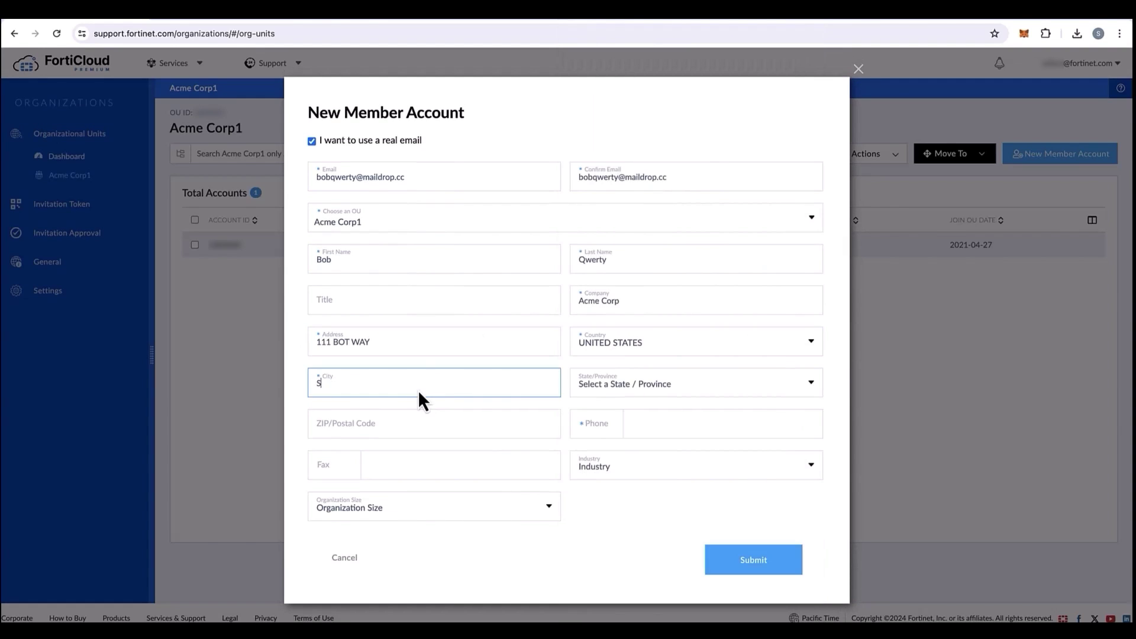
pyautogui.click(599, 385)
pyautogui.click(609, 464)
# Enter the member's phone number with the United States +1 code.
pyautogui.click(597, 424)
pyautogui.scroll(-2, 645, 496)
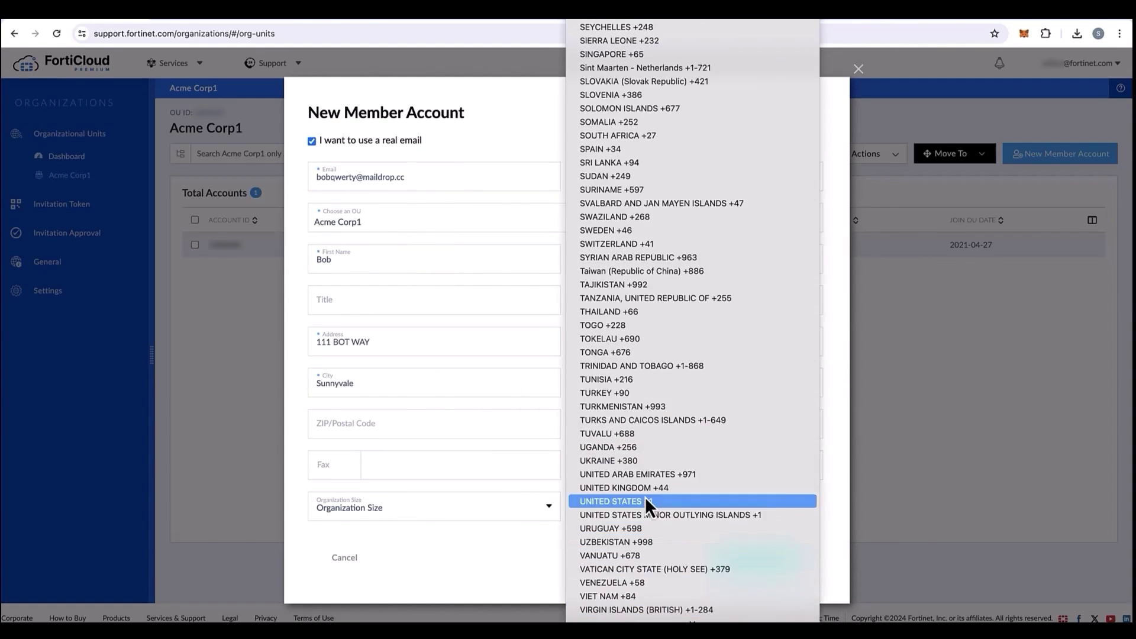
pyautogui.click(645, 501)
pyautogui.click(642, 419)
pyautogui.write('1112223333')
# Set organization size to 25-99 employees, submit the account, and close the confirmation.
pyautogui.click(520, 513)
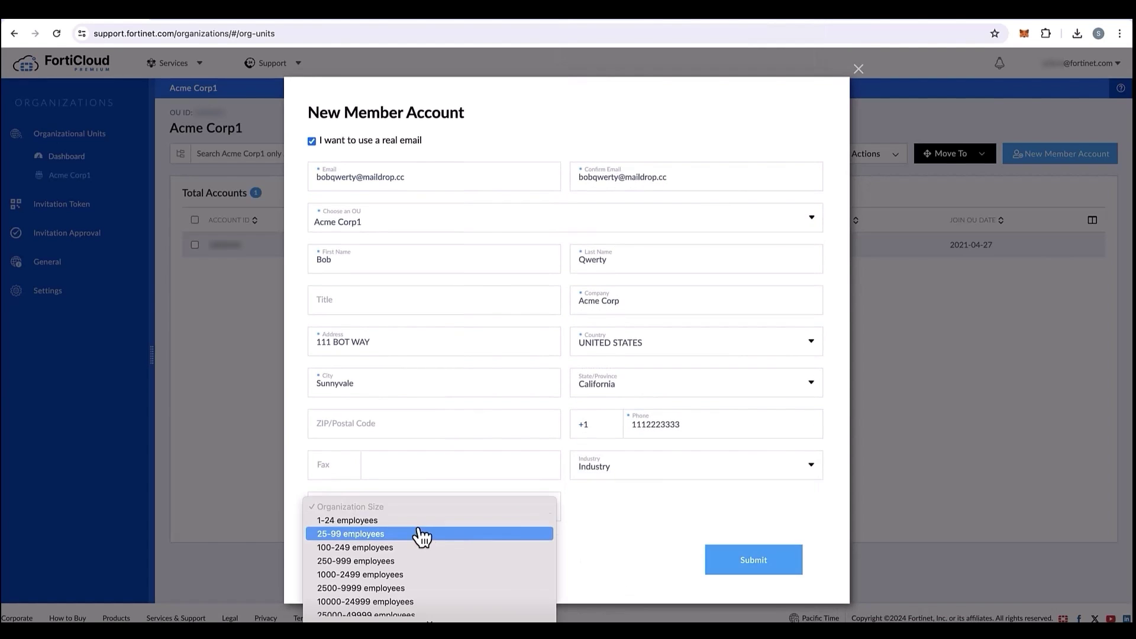
pyautogui.click(423, 535)
pyautogui.click(749, 563)
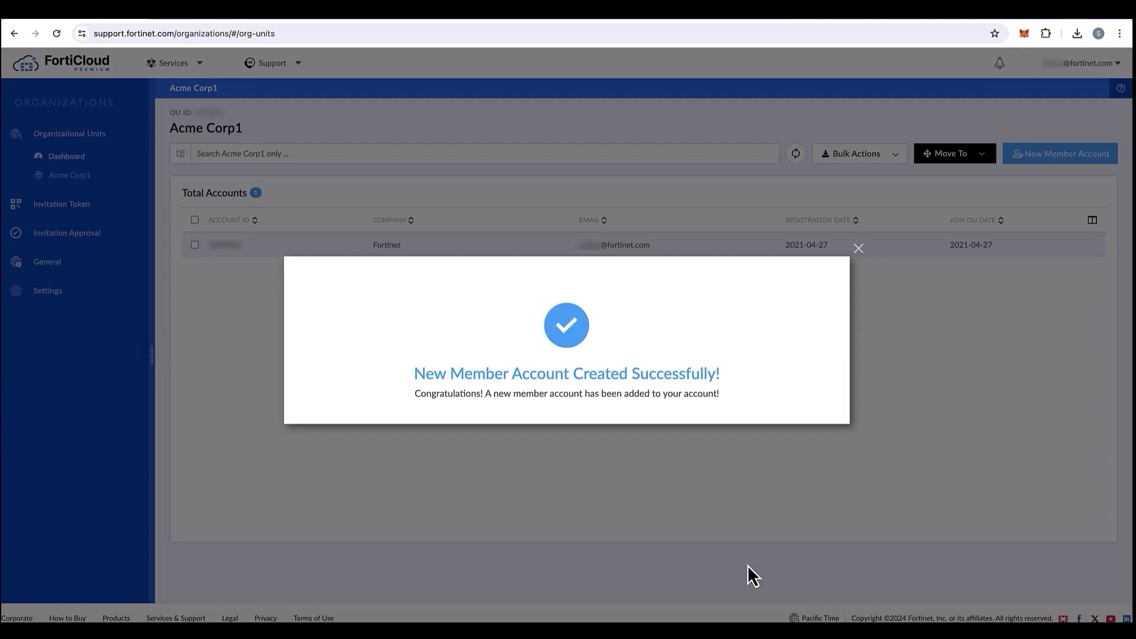
pyautogui.click(859, 249)
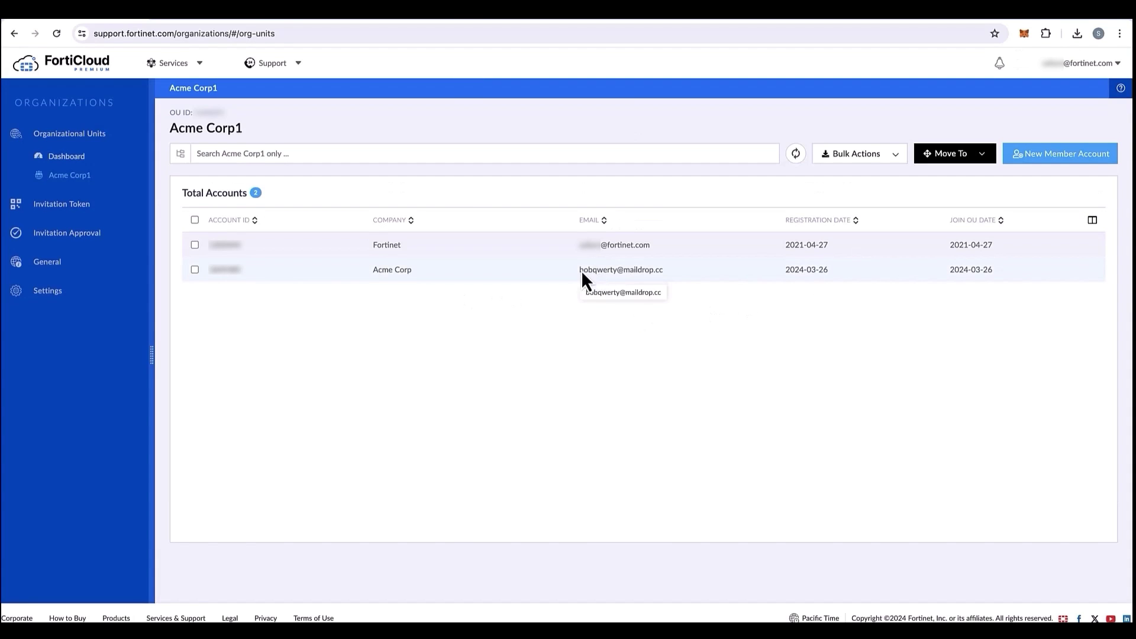
pyautogui.moveTo(578, 269); pyautogui.dragTo(664, 269)
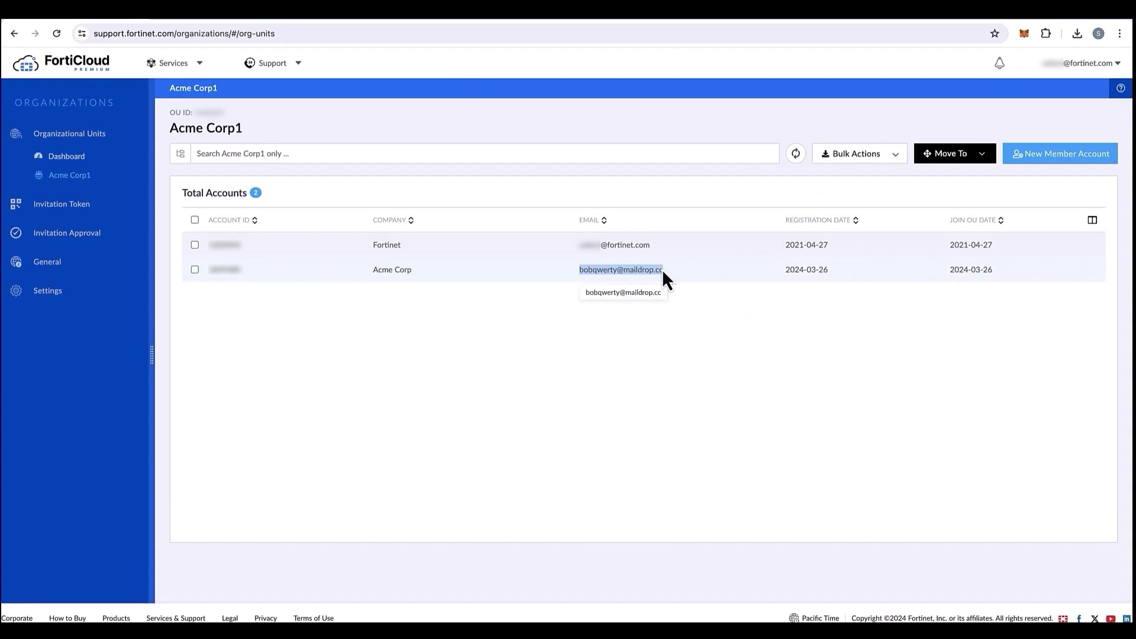
pyautogui.click(321, 20)
# Load the new member's Maildrop inbox and bring up options for the welcome email's reset link.
pyautogui.click(830, 73)
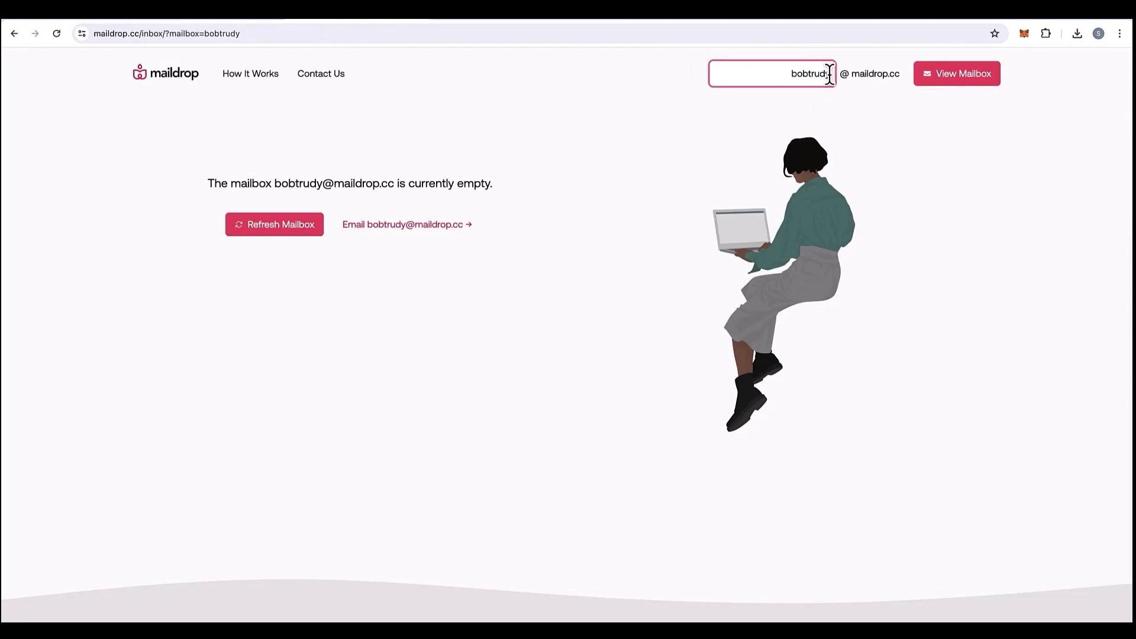
pyautogui.press('BackSpace')
pyautogui.press('BackSpace')
pyautogui.press('BackSpace')
pyautogui.press('BackSpace')
pyautogui.press('BackSpace')
pyautogui.press('Return')
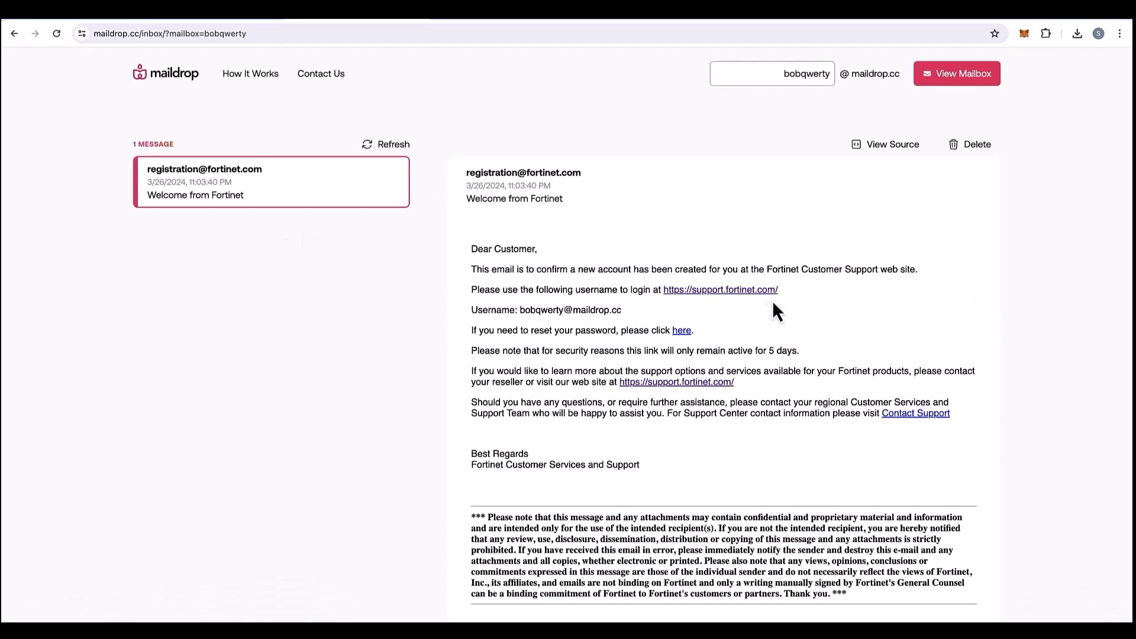
pyautogui.moveTo(695, 330); pyautogui.dragTo(672, 330)
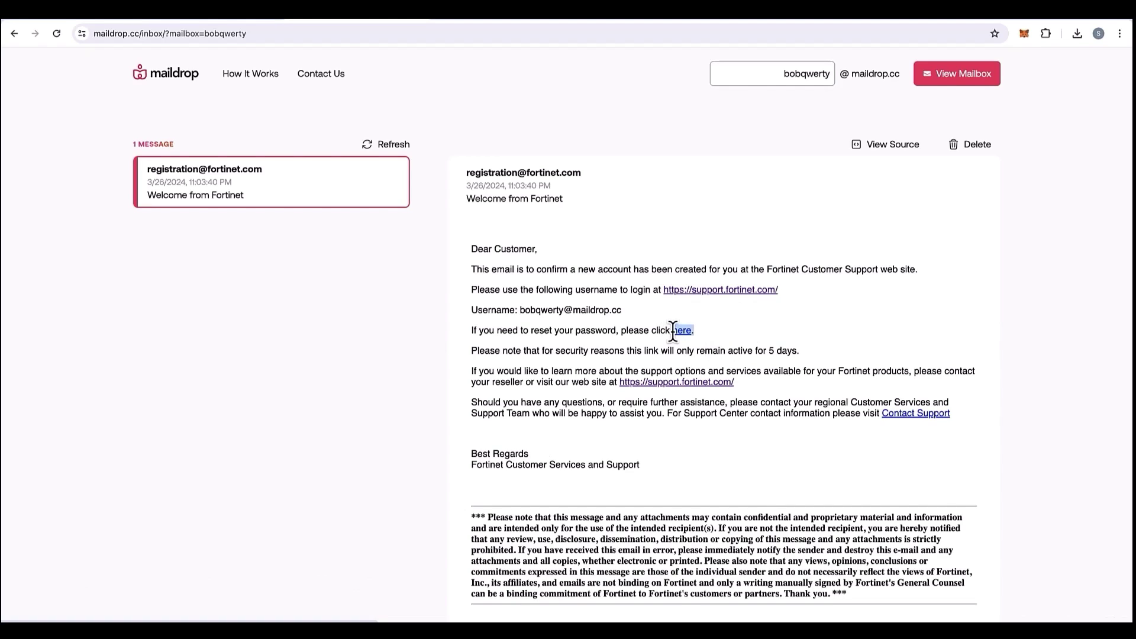
pyautogui.rightClick(680, 333)
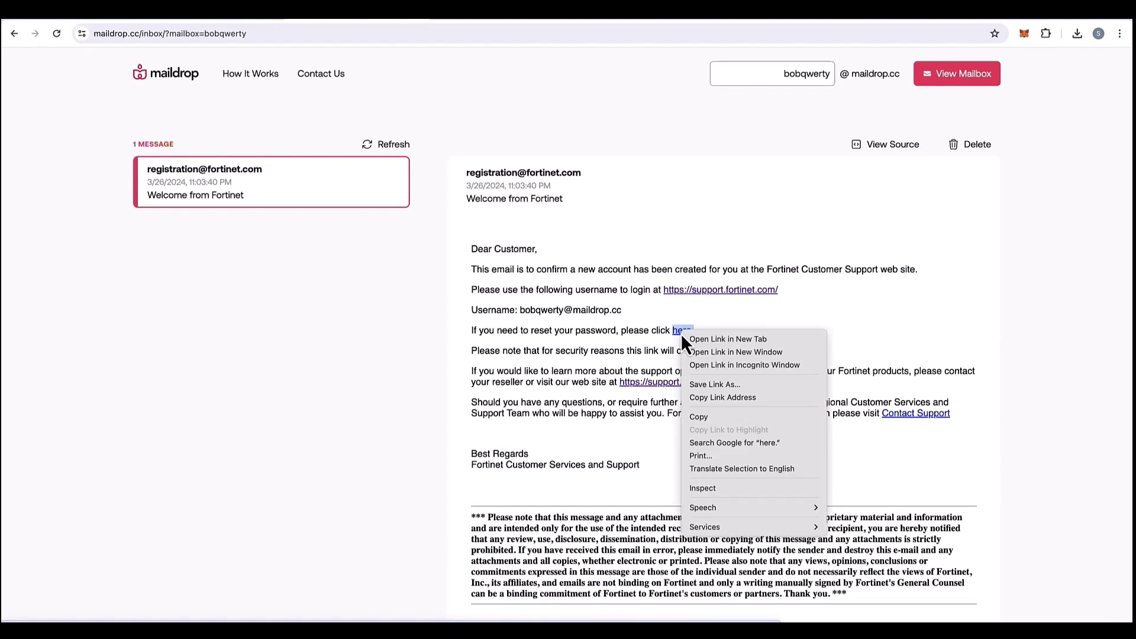
# Set and confirm a new password via the reset link, declining Chrome's offer to save it.
pyautogui.click(701, 340)
pyautogui.click(459, 23)
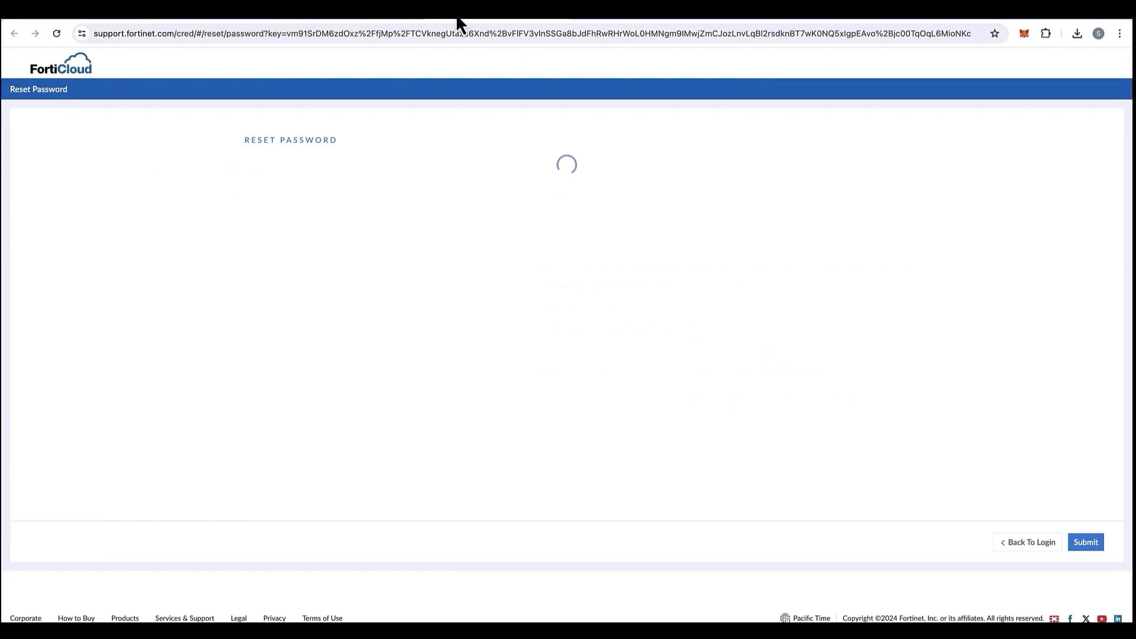
pyautogui.click(329, 211)
pyautogui.write('•••••••••')
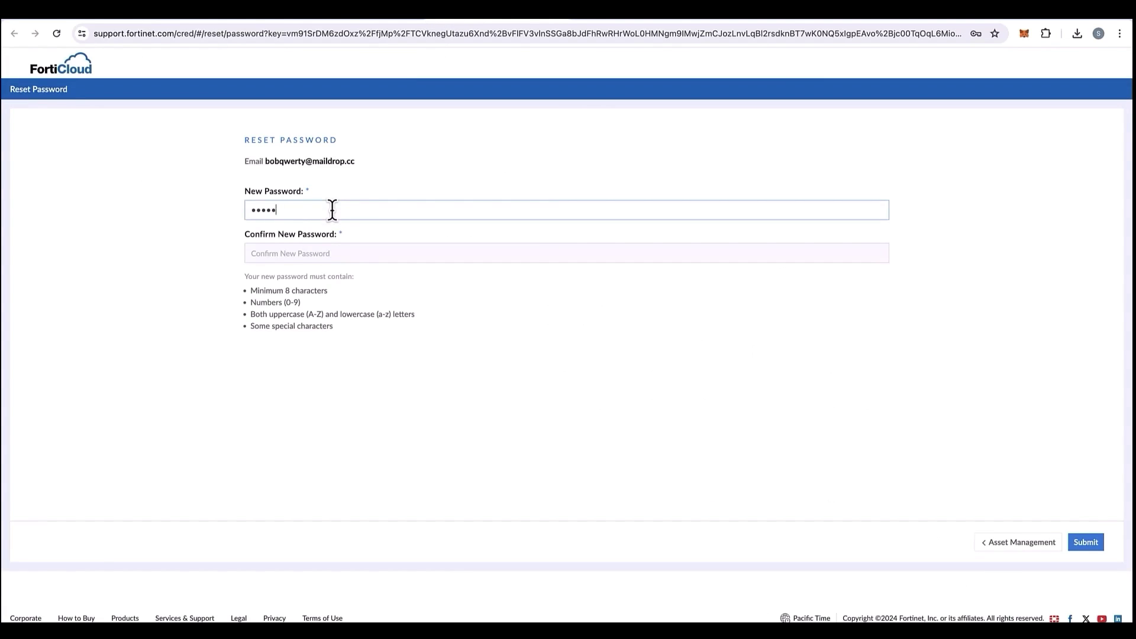
pyautogui.press('Tab')
pyautogui.write('•••••••••')
pyautogui.press('Return')
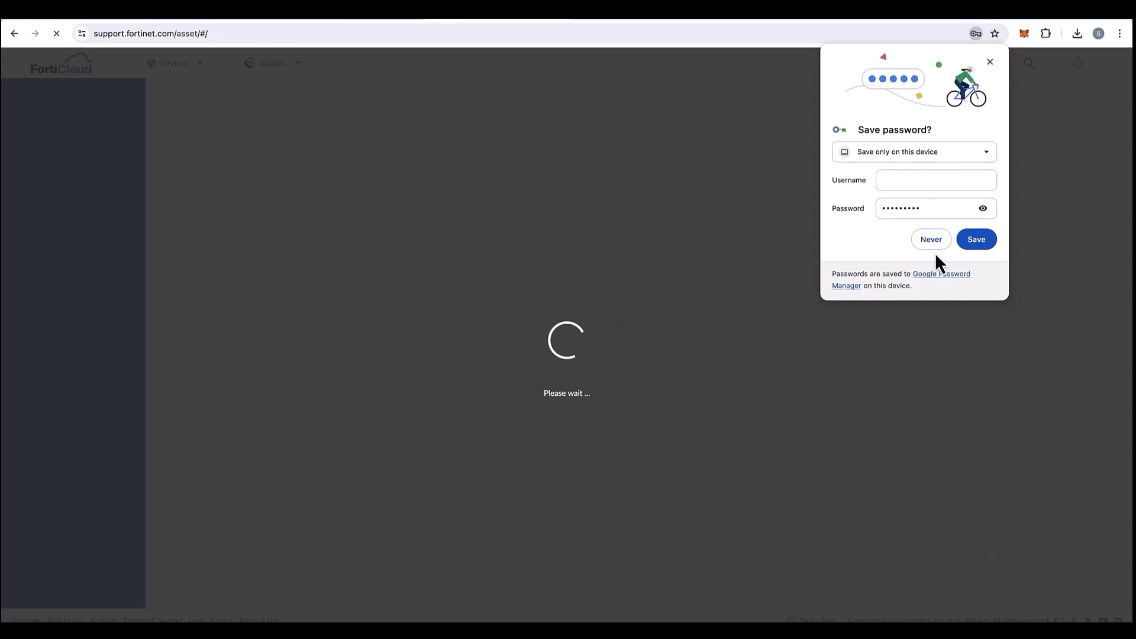
pyautogui.click(932, 247)
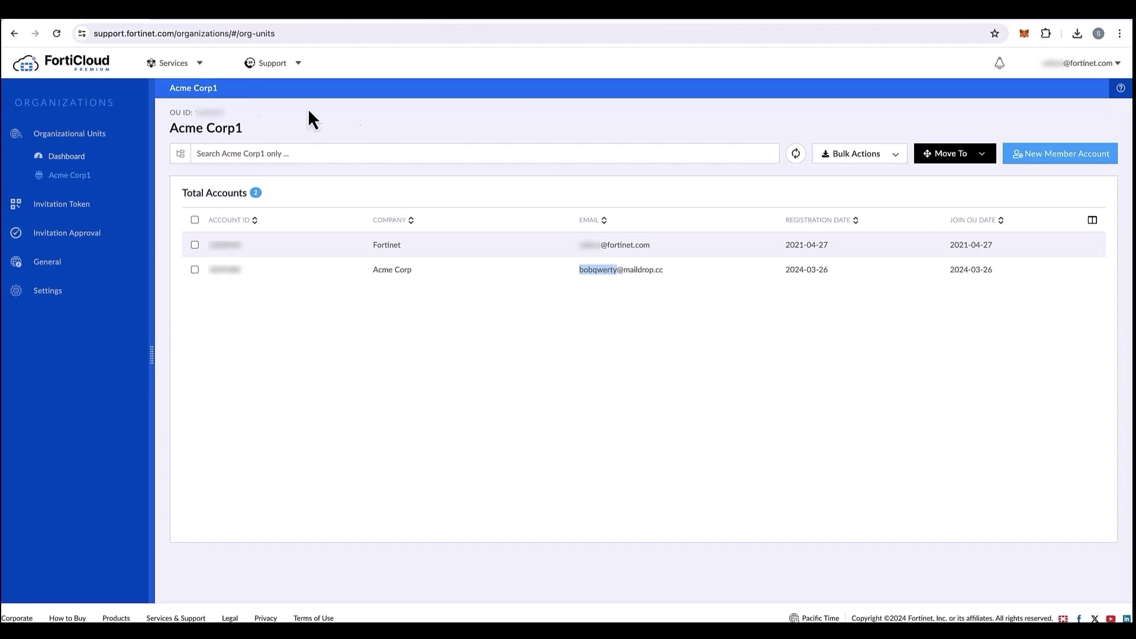
# Go to the IAM service and open its Permission Profiles list.
pyautogui.click(176, 66)
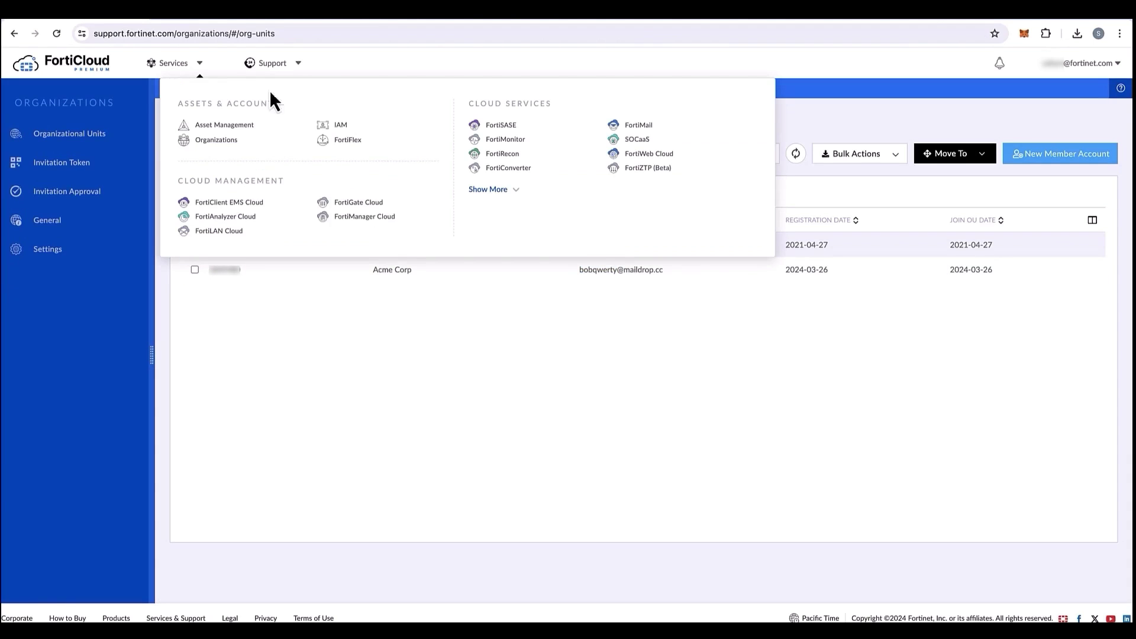
pyautogui.click(340, 128)
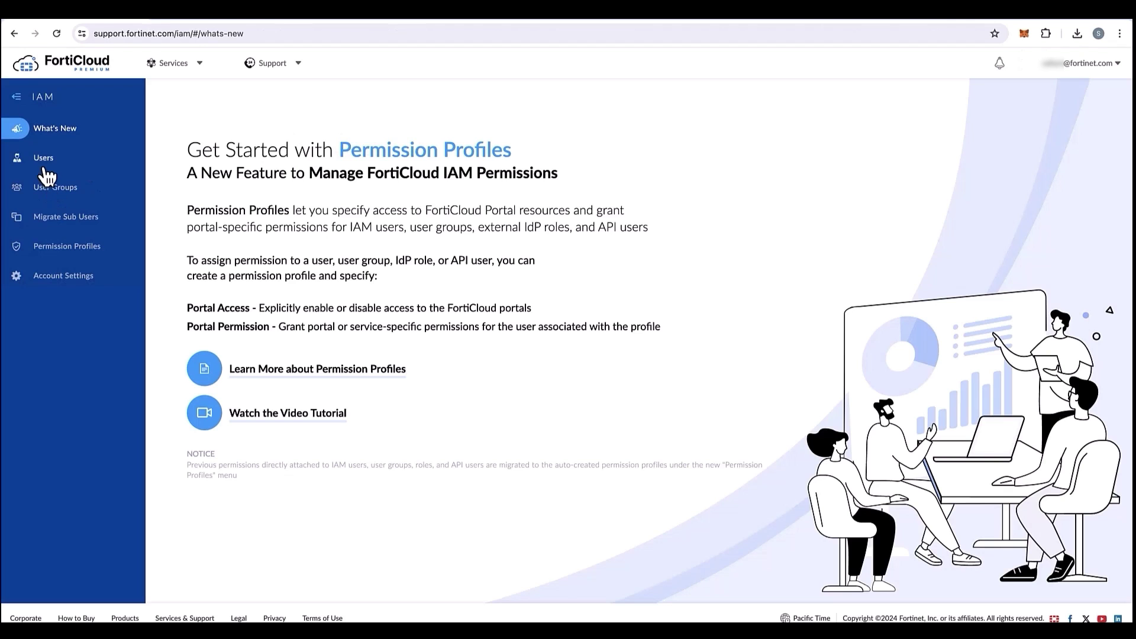
pyautogui.click(43, 160)
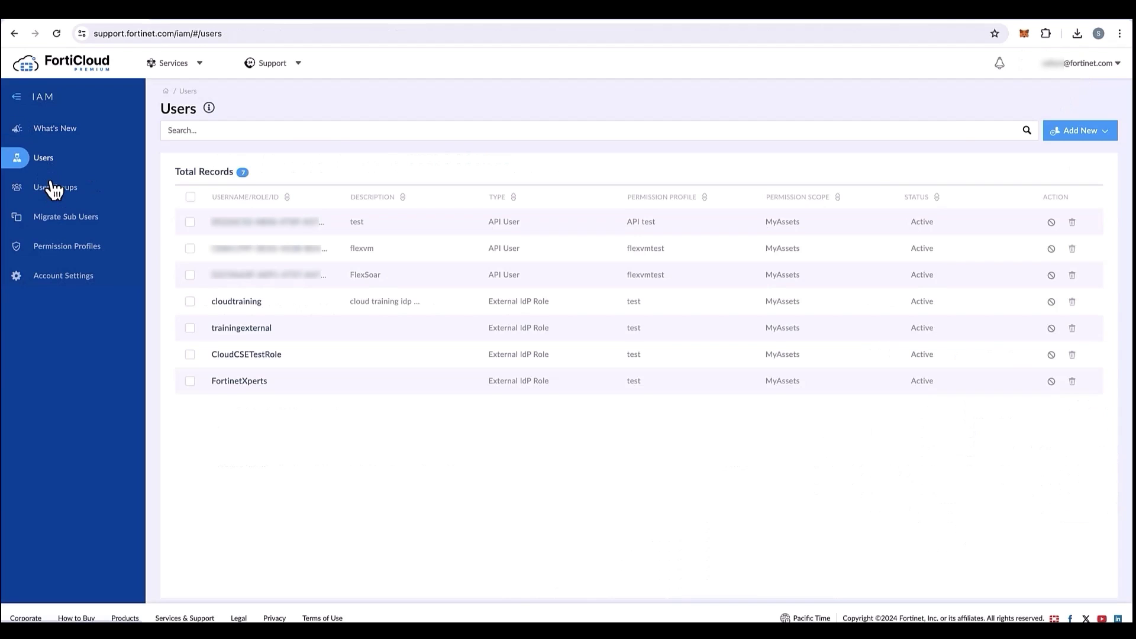
pyautogui.click(67, 247)
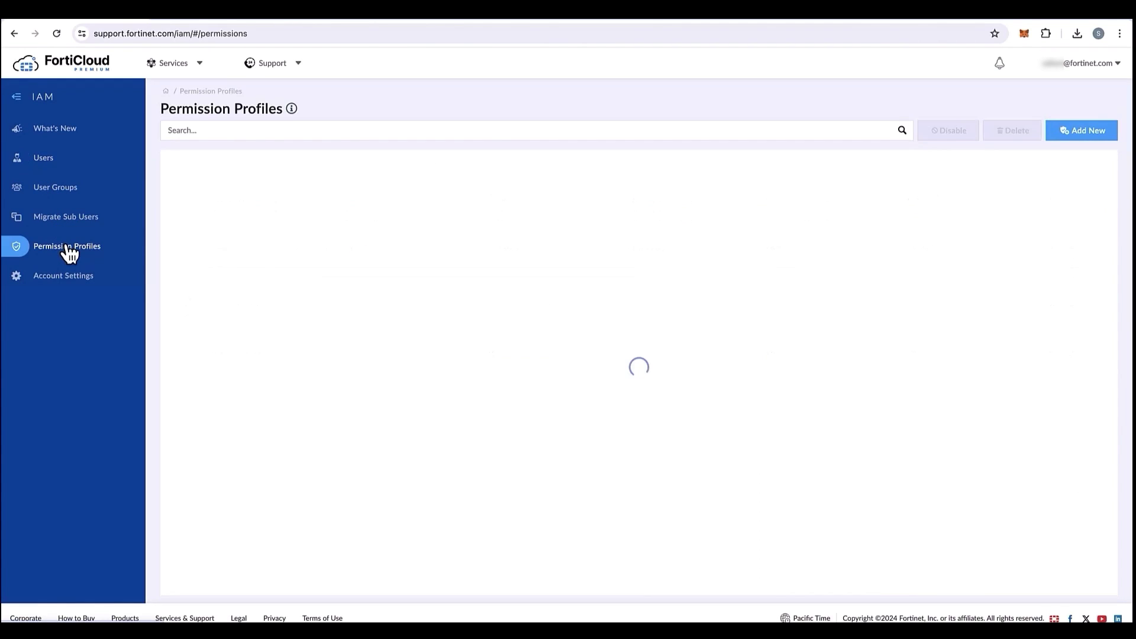
# Create an Active Organization-type profile 'Fortiweb cloud' described 'Fortiweb cloud portal access'.
pyautogui.click(1088, 137)
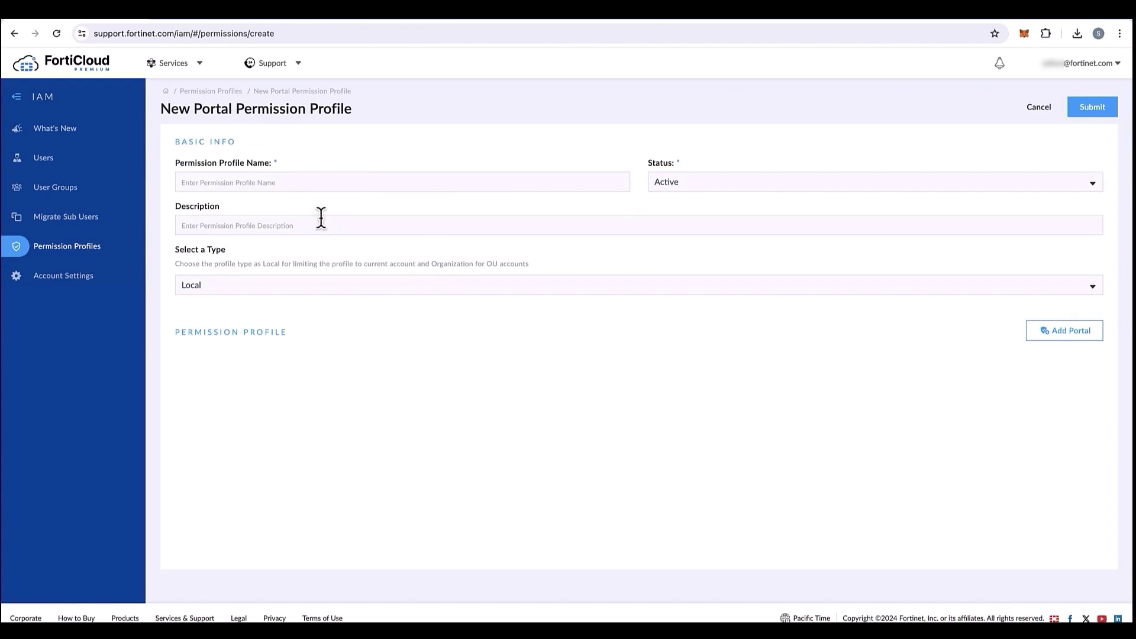
pyautogui.write('Fortiweb cloud')
pyautogui.click(700, 183)
pyautogui.click(690, 185)
pyautogui.click(246, 230)
pyautogui.write('Fortiweb cloud')
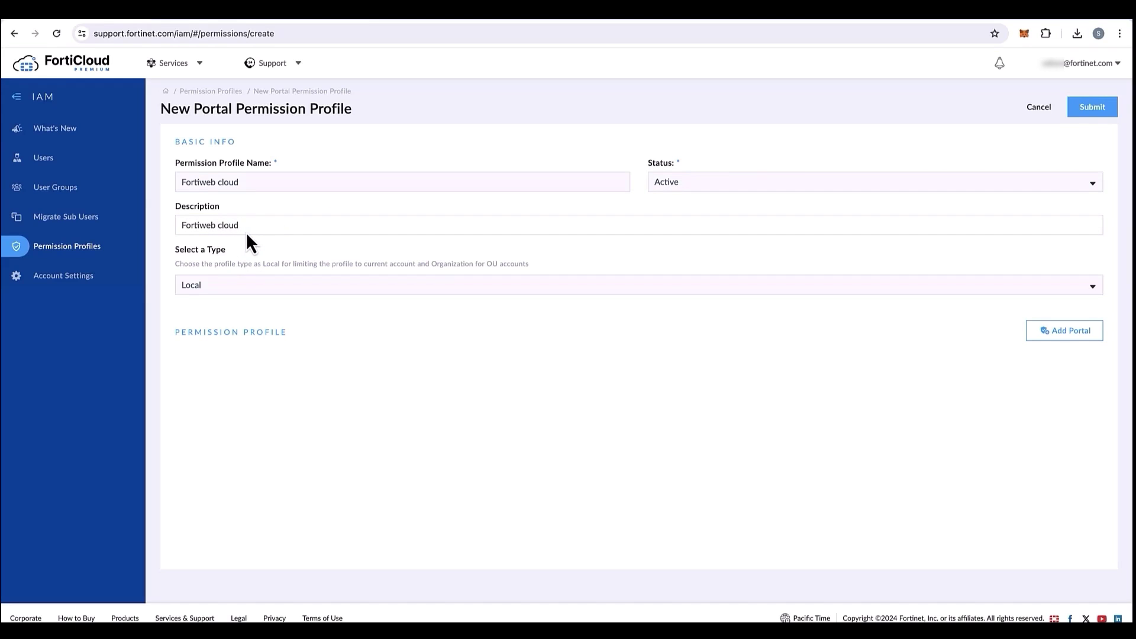
pyautogui.write(' portal access')
pyautogui.click(230, 286)
pyautogui.click(230, 299)
# Add the FortiWeb Cloud portal with Application read-only and Threat Analytics read & write access.
pyautogui.click(1043, 336)
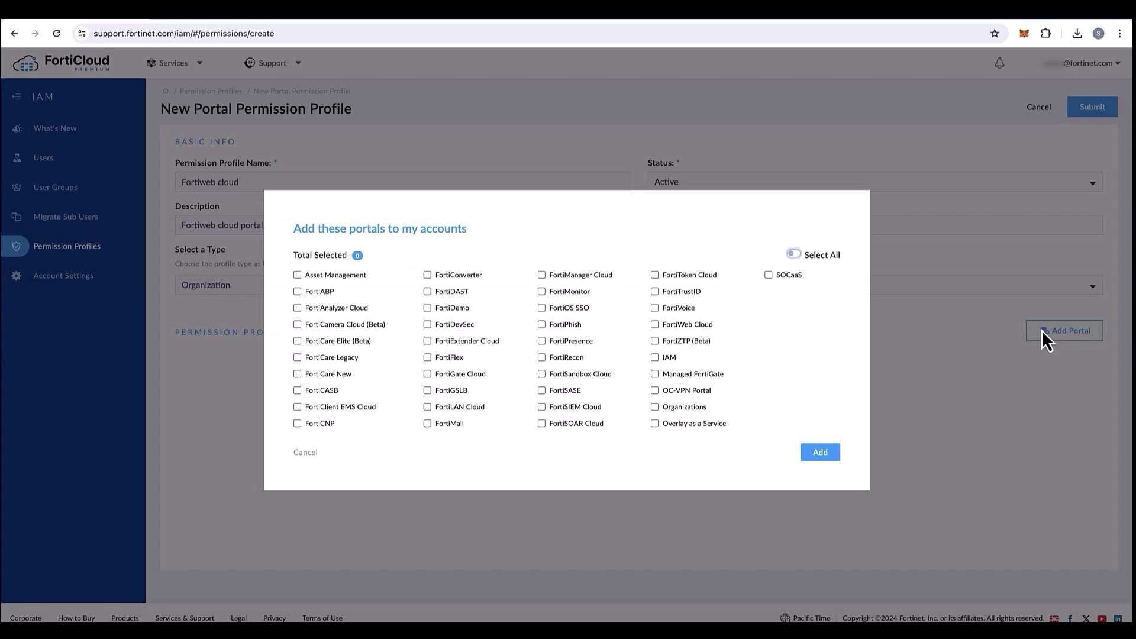
pyautogui.click(654, 325)
pyautogui.click(823, 452)
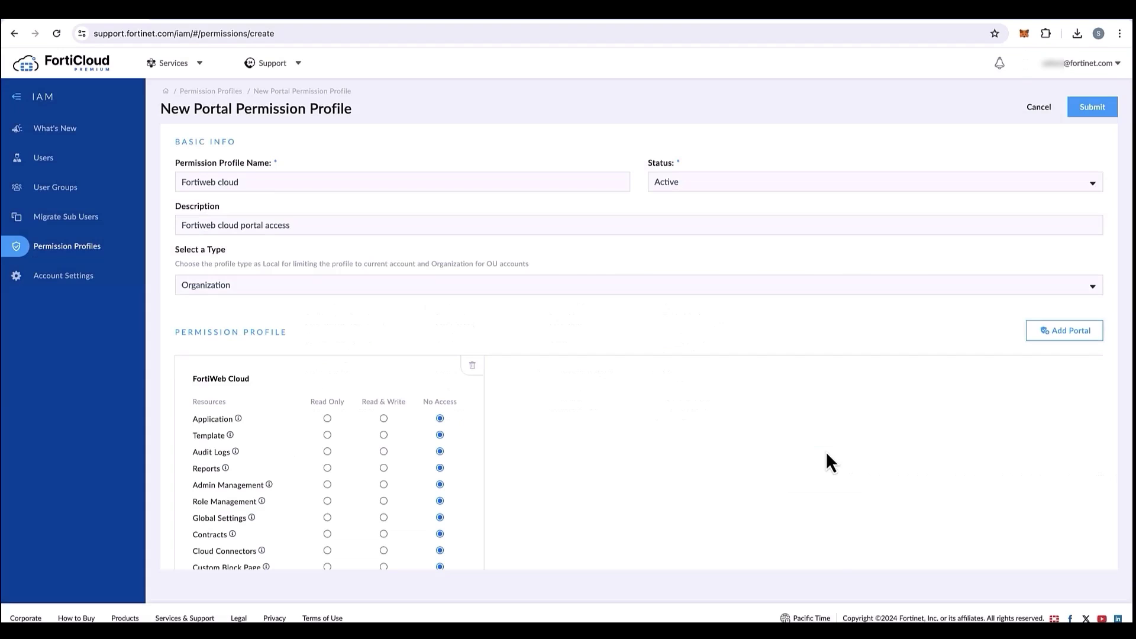
pyautogui.scroll(-1, 513, 407)
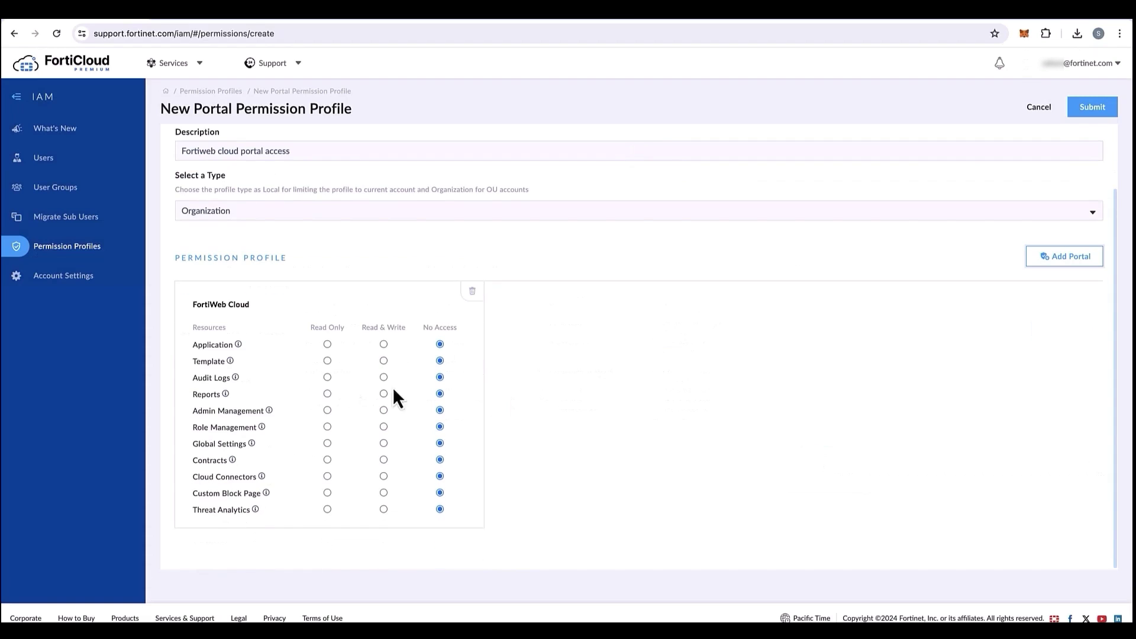
pyautogui.click(327, 344)
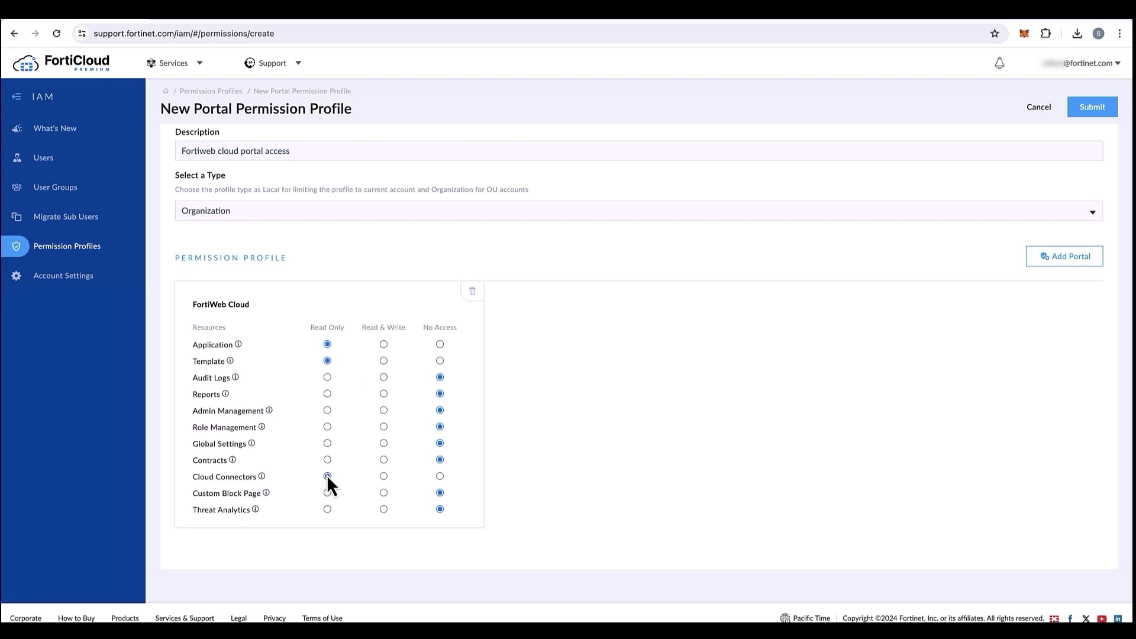
pyautogui.click(327, 509)
pyautogui.click(383, 509)
pyautogui.scroll(3, 1044, 229)
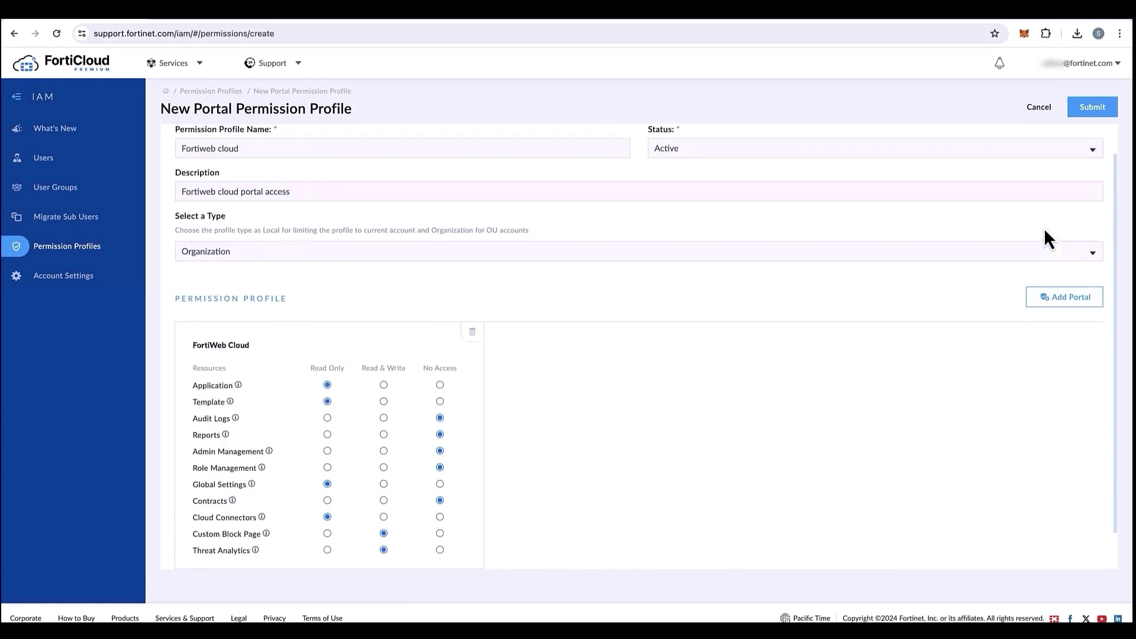
# Save the permission profile and start adding a new IAM user.
pyautogui.click(1092, 110)
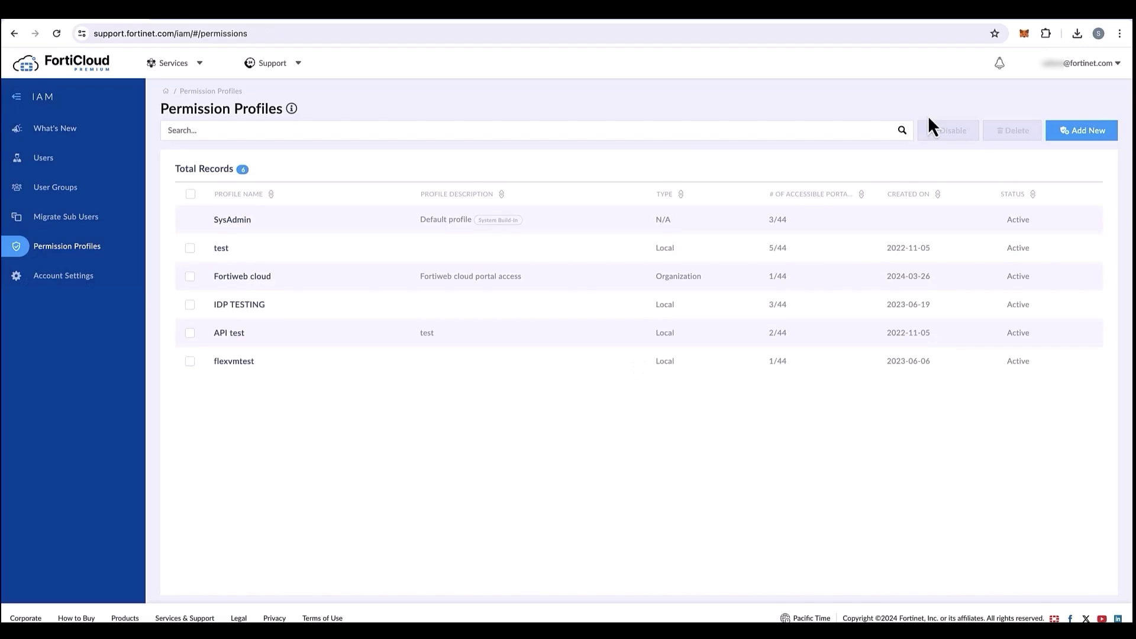
pyautogui.click(66, 160)
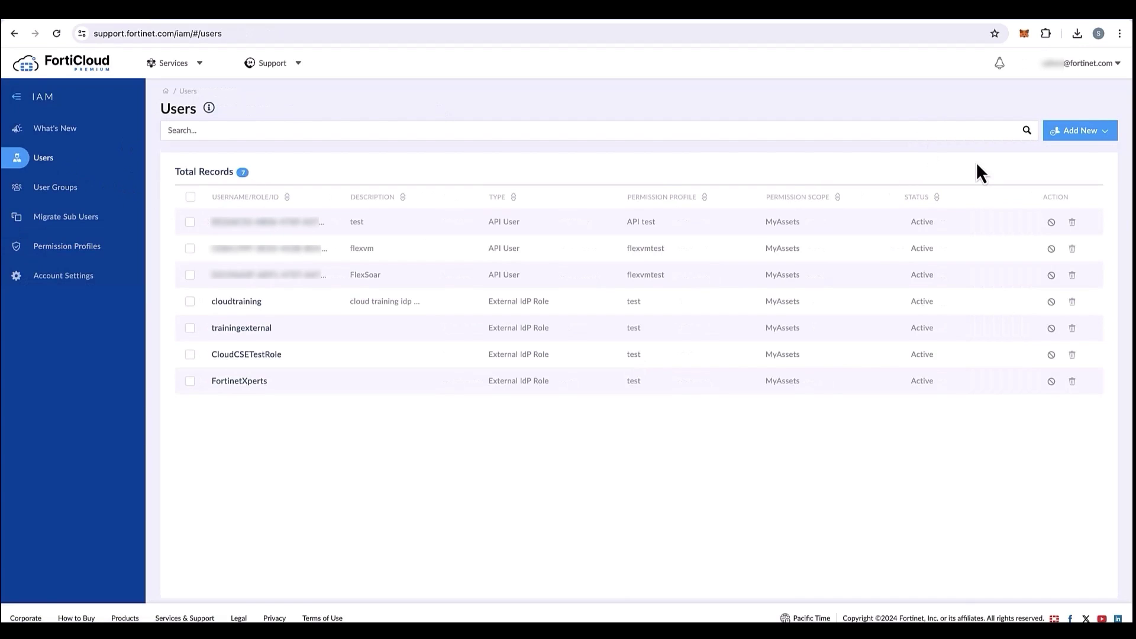
pyautogui.click(1072, 134)
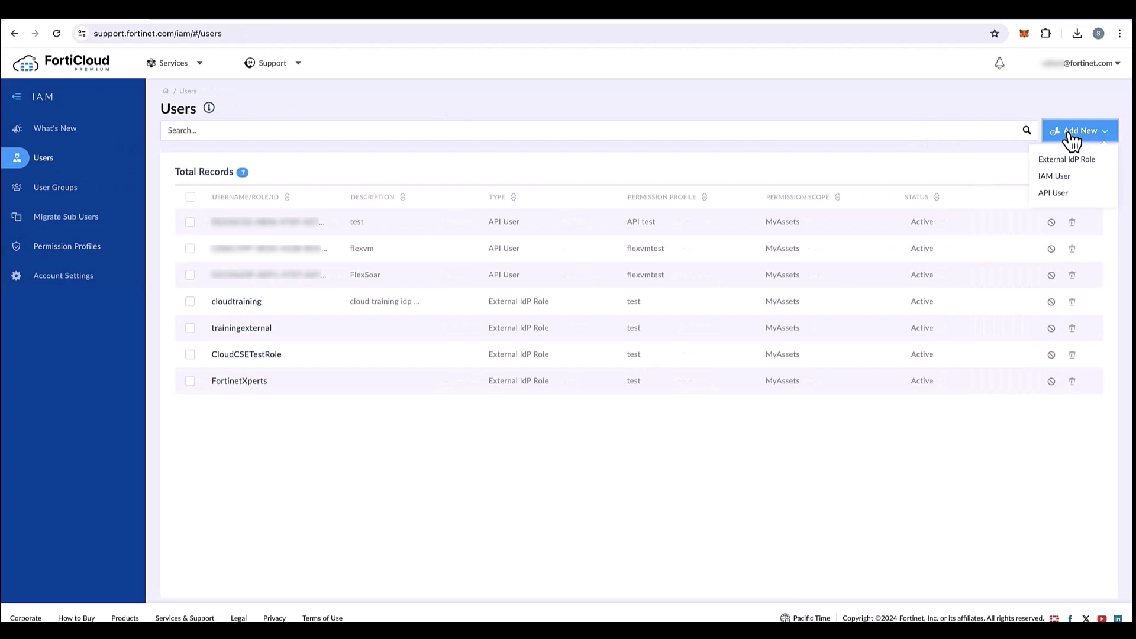
pyautogui.click(1063, 174)
# Enter the user's e-mail as username, their full name, and phone number with +1 code.
pyautogui.click(335, 204)
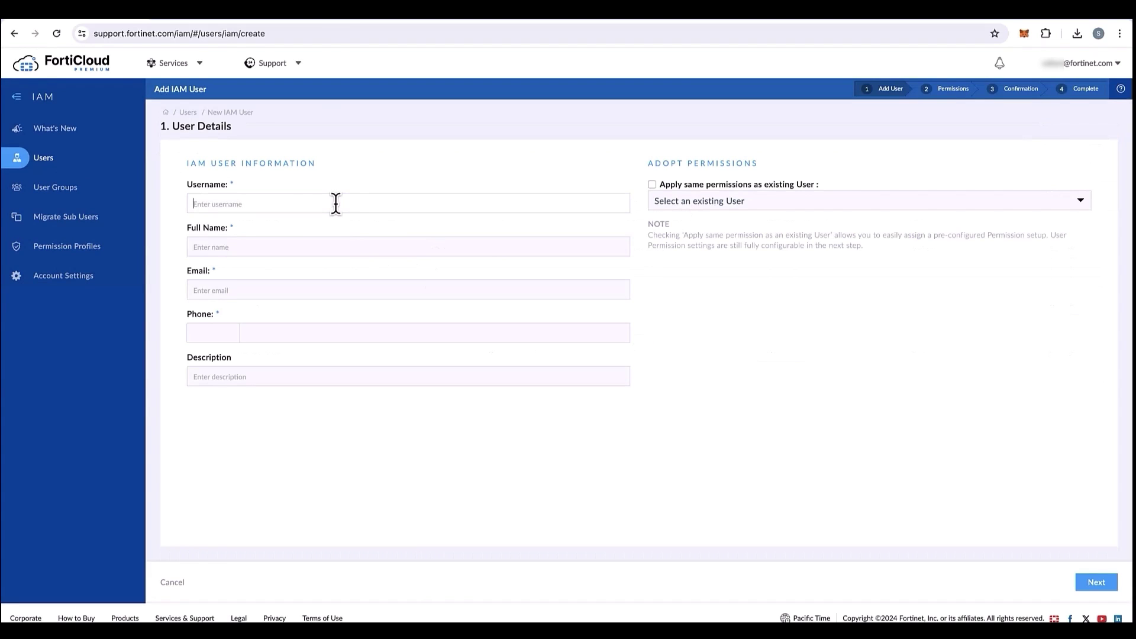
pyautogui.click(278, 243)
pyautogui.write('Bob')
pyautogui.press('Tab')
pyautogui.write('Qwerty')
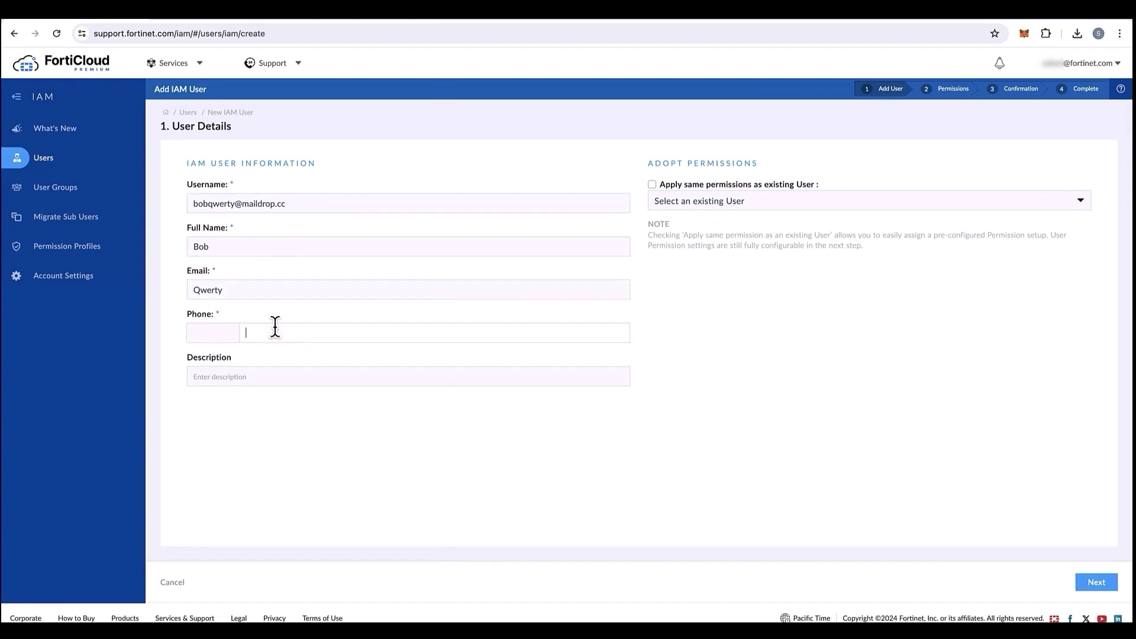
pyautogui.click(229, 329)
pyautogui.press('Return')
pyautogui.write('1112223333')
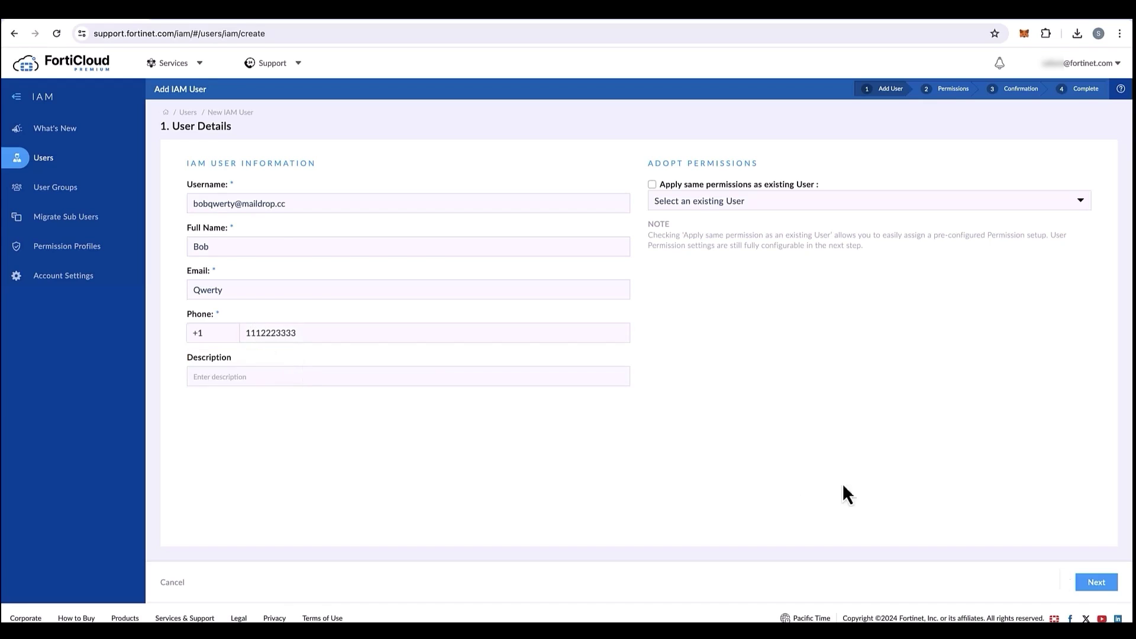
pyautogui.click(1097, 583)
# Replace the invalid Email with the username address, complete the full name, and continue.
pyautogui.click(259, 321)
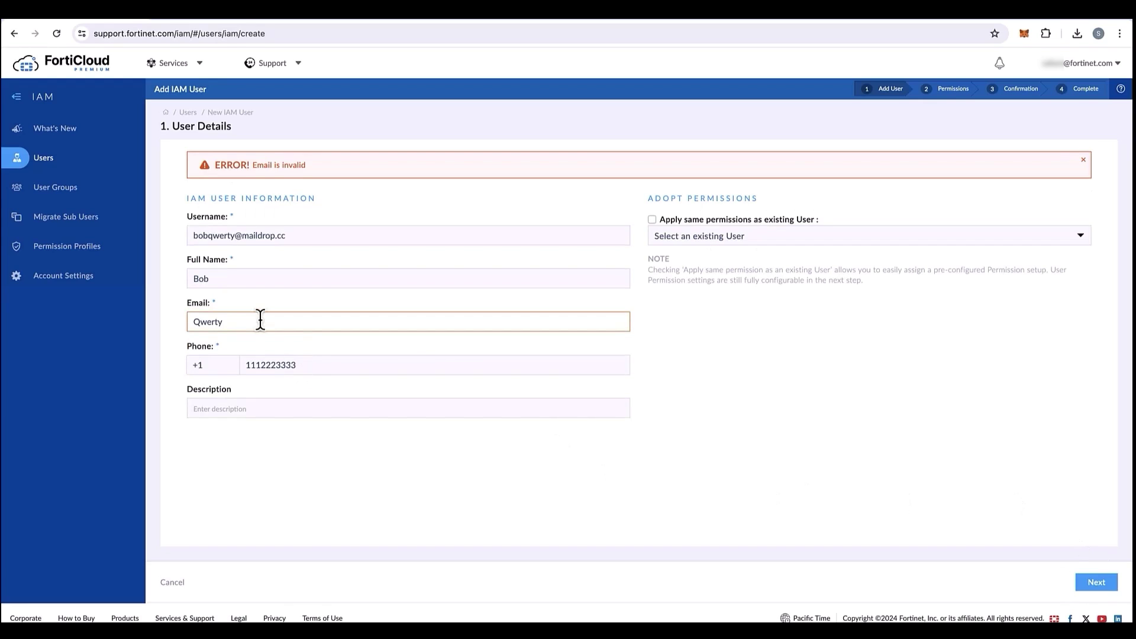
pyautogui.hotkey('ctrl', 'a')
pyautogui.press('BackSpace')
pyautogui.tripleClick(198, 235)
pyautogui.hotkey('ctrl', 'c')
pyautogui.click(266, 321)
pyautogui.hotkey('ctrl', 'v')
pyautogui.click(458, 276)
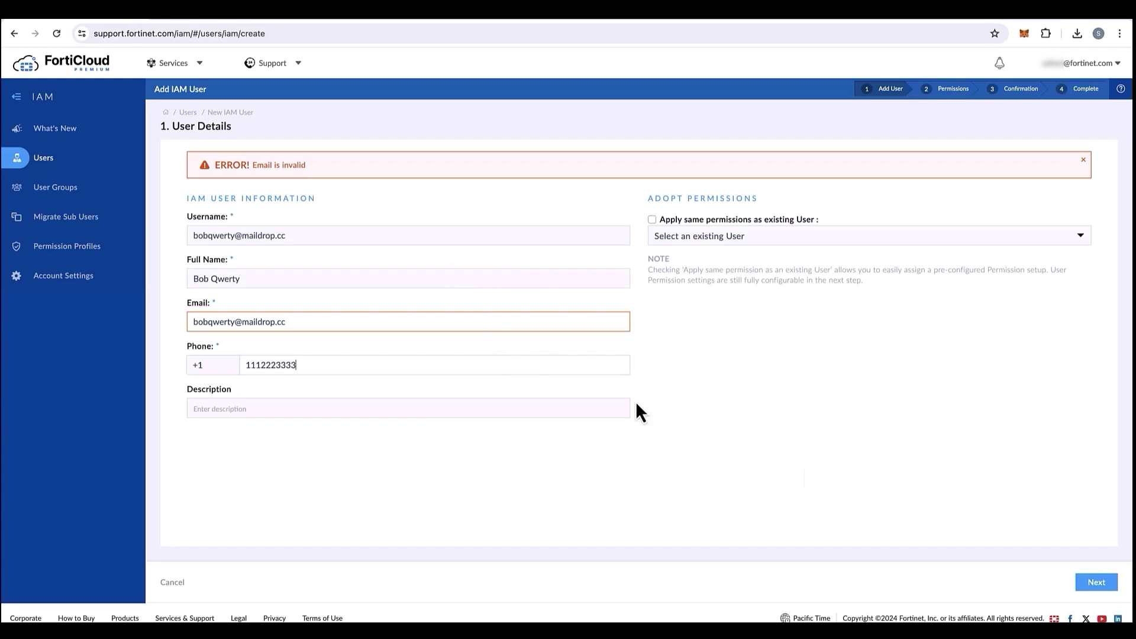
pyautogui.click(1096, 582)
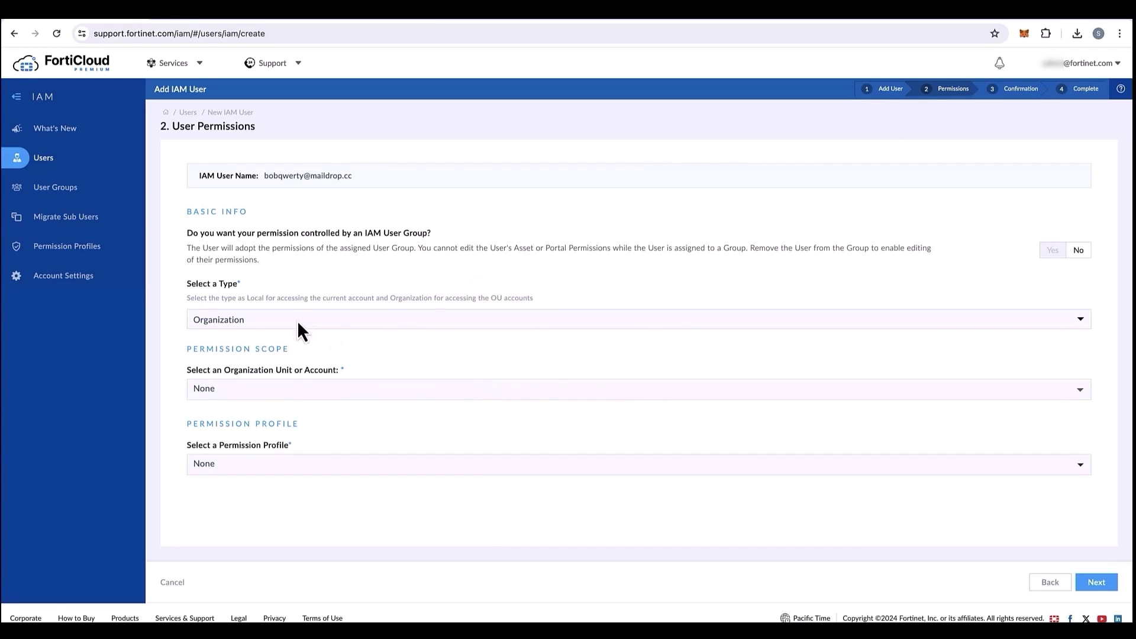
# Scope the user's permissions to Acme Corp1 with the Fortiweb cloud permission profile.
pyautogui.click(276, 389)
pyautogui.moveTo(269, 432)
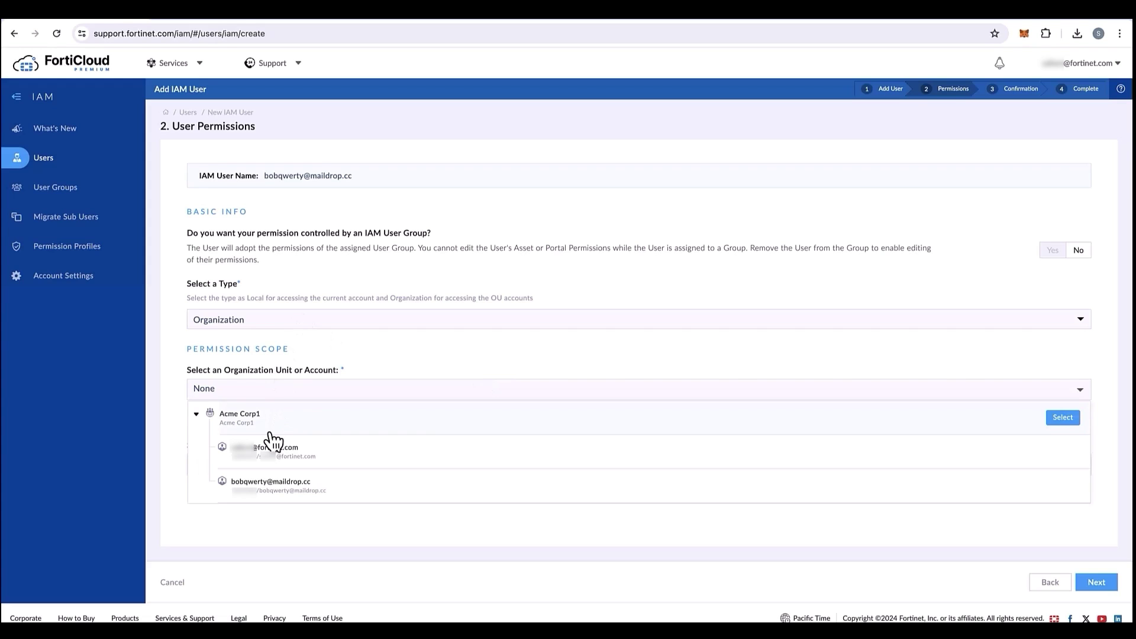
pyautogui.click(269, 432)
pyautogui.click(252, 464)
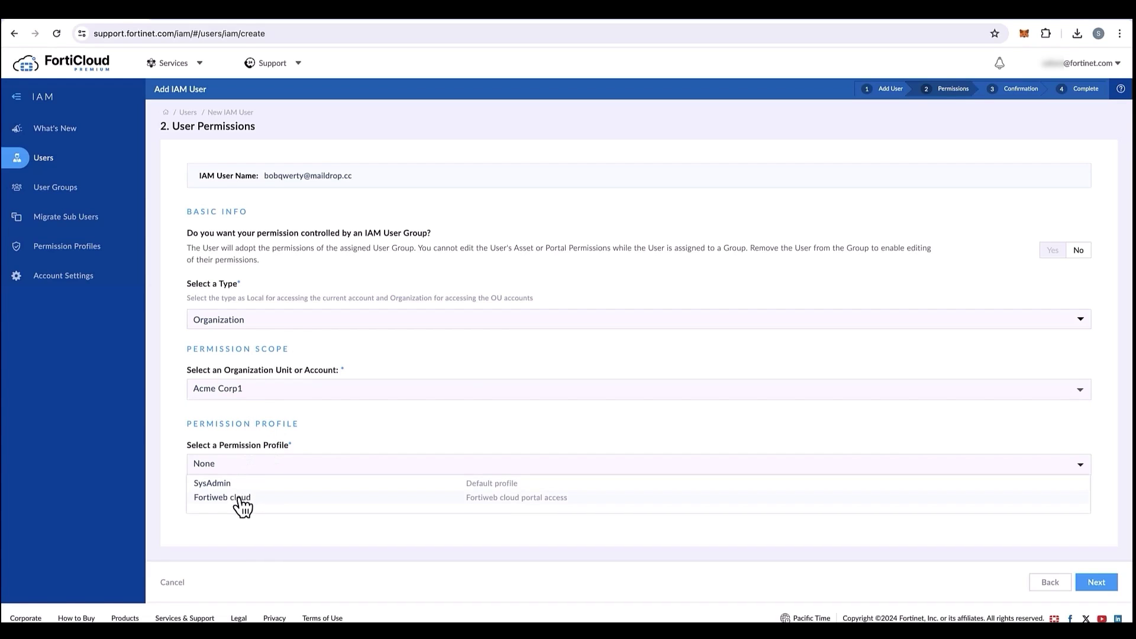
pyautogui.click(241, 499)
pyautogui.scroll(-5, 548, 513)
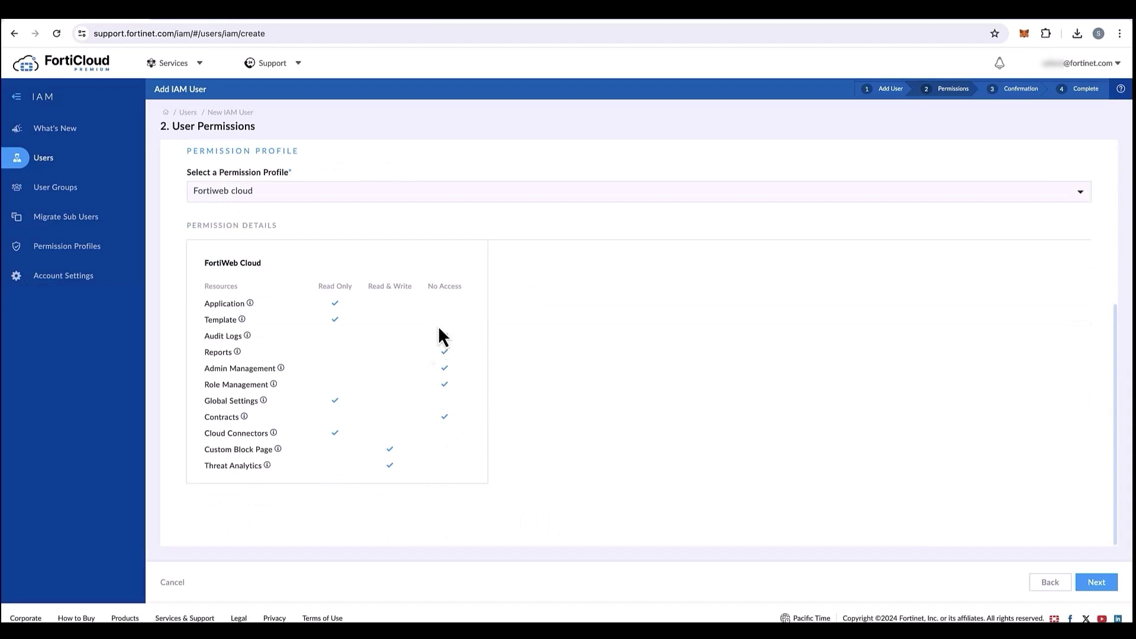
# Review the summary and confirm creating the IAM user.
pyautogui.click(1096, 587)
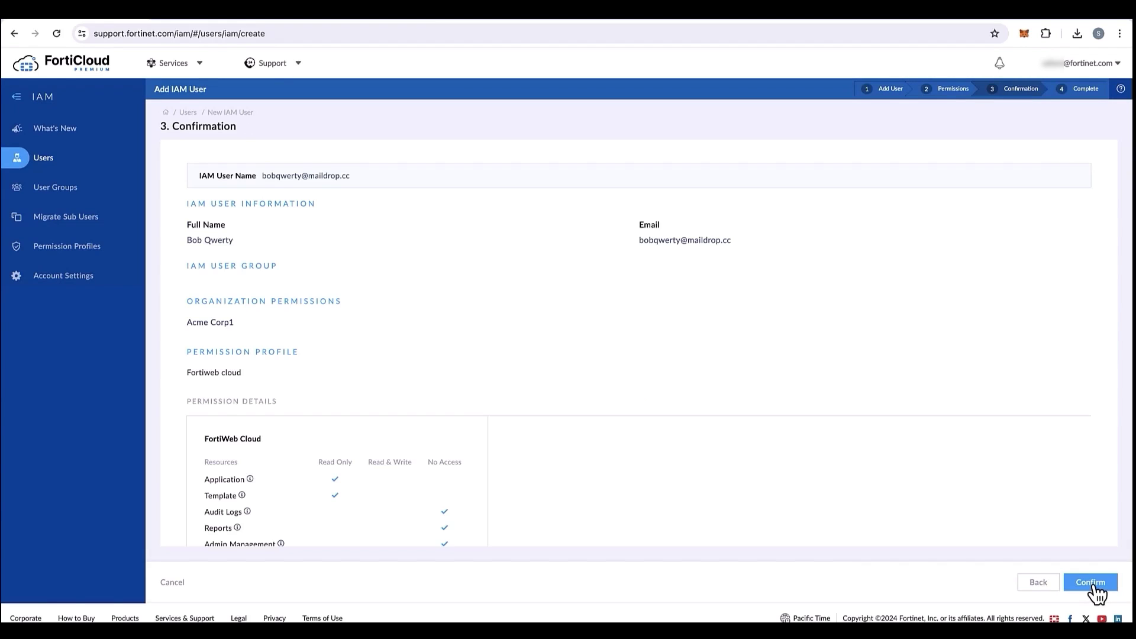
pyautogui.scroll(-3, 643, 463)
pyautogui.scroll(3, 837, 449)
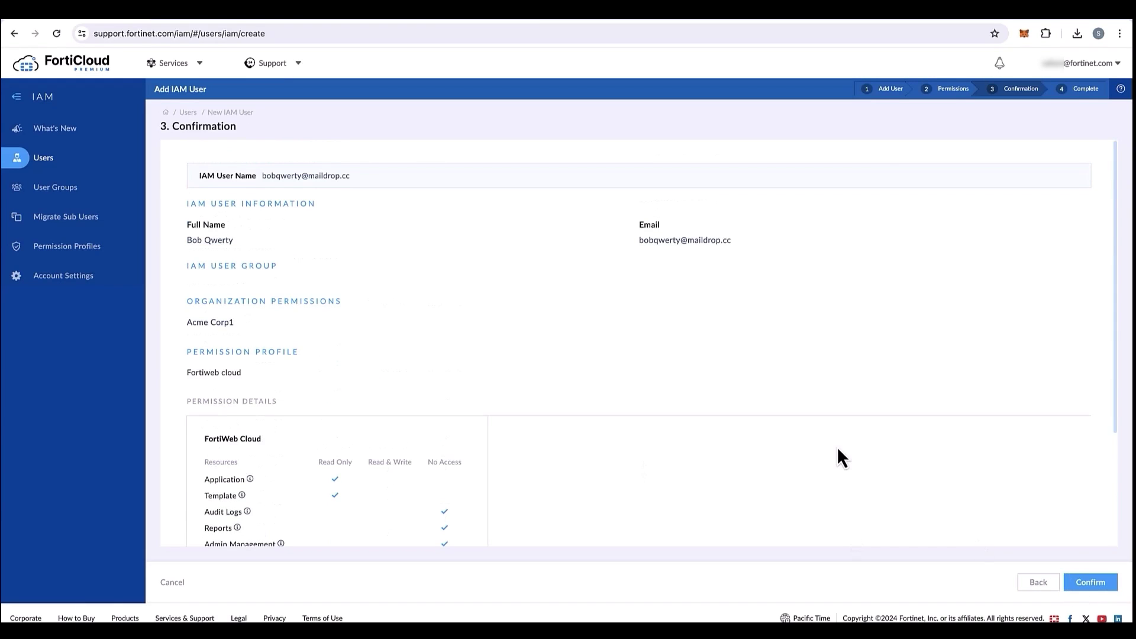
pyautogui.click(1101, 588)
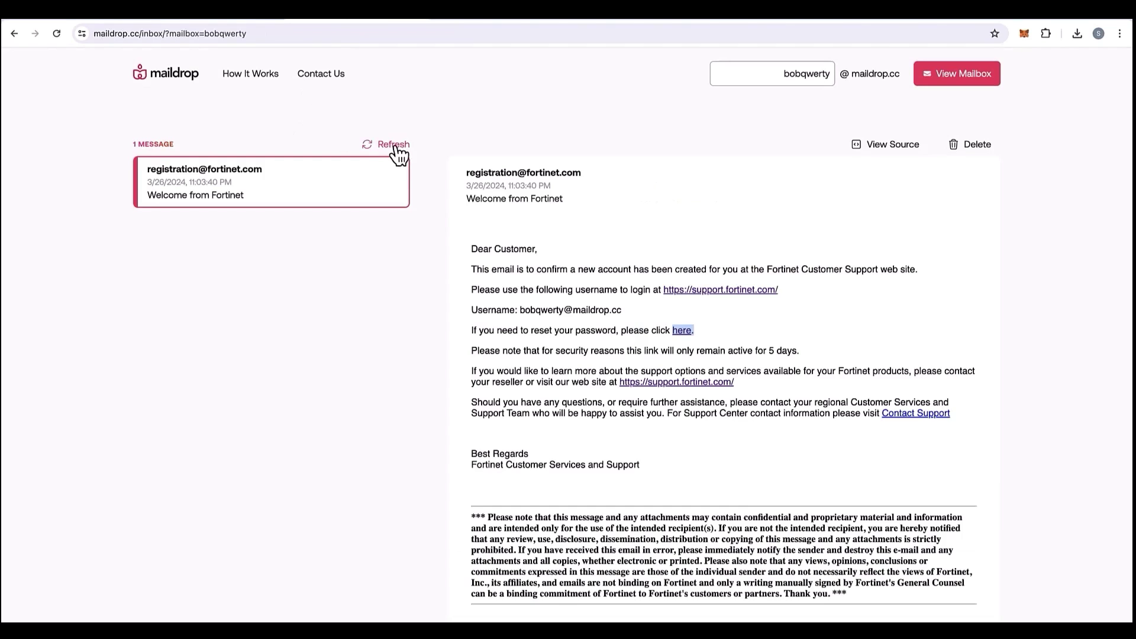
pyautogui.click(393, 145)
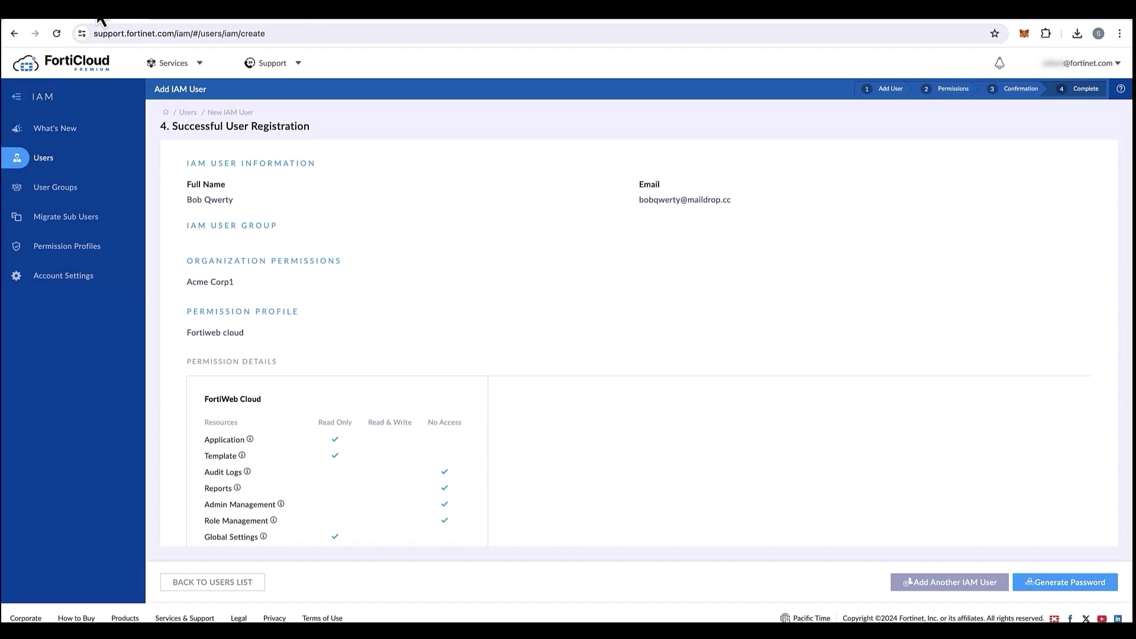
# Generate a 5-day password reset link for the new IAM user and copy it.
pyautogui.click(51, 162)
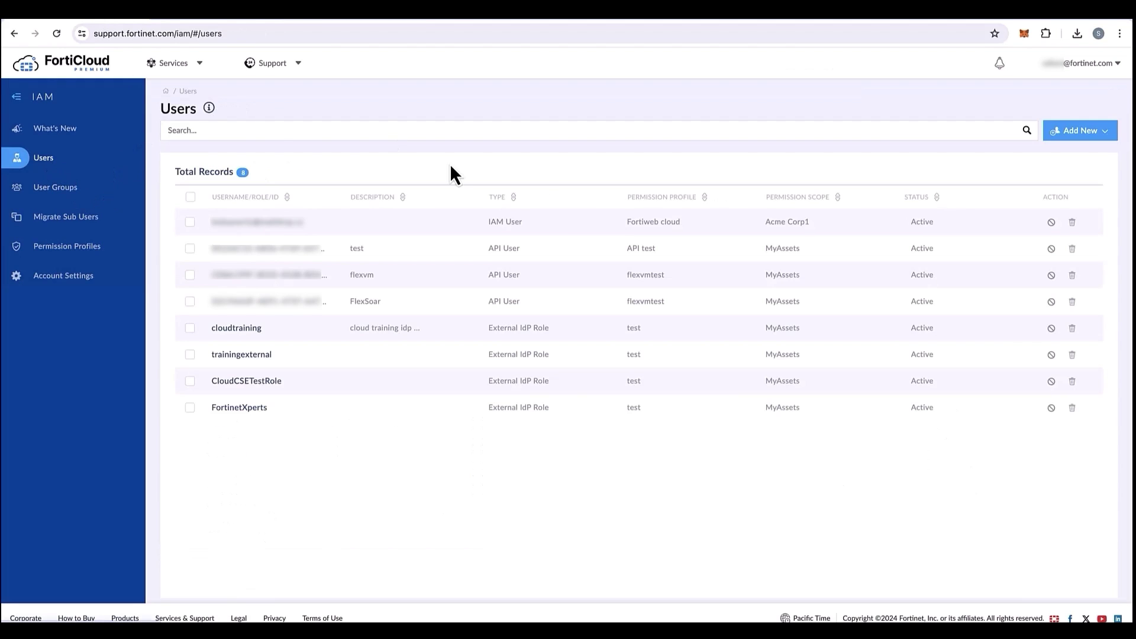
pyautogui.click(265, 224)
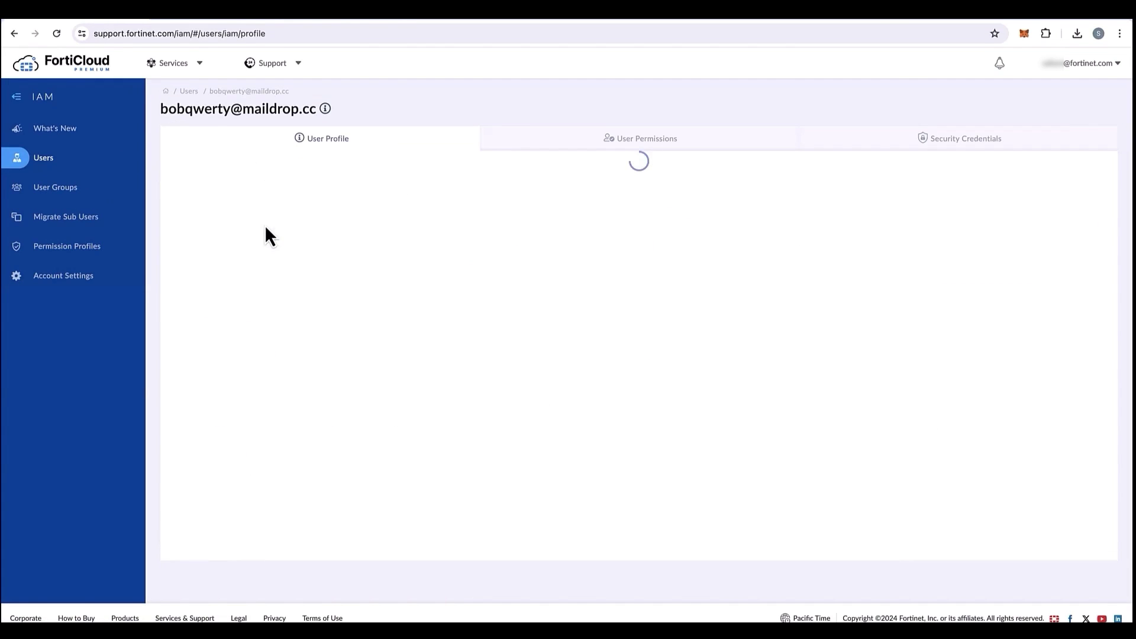
pyautogui.click(929, 140)
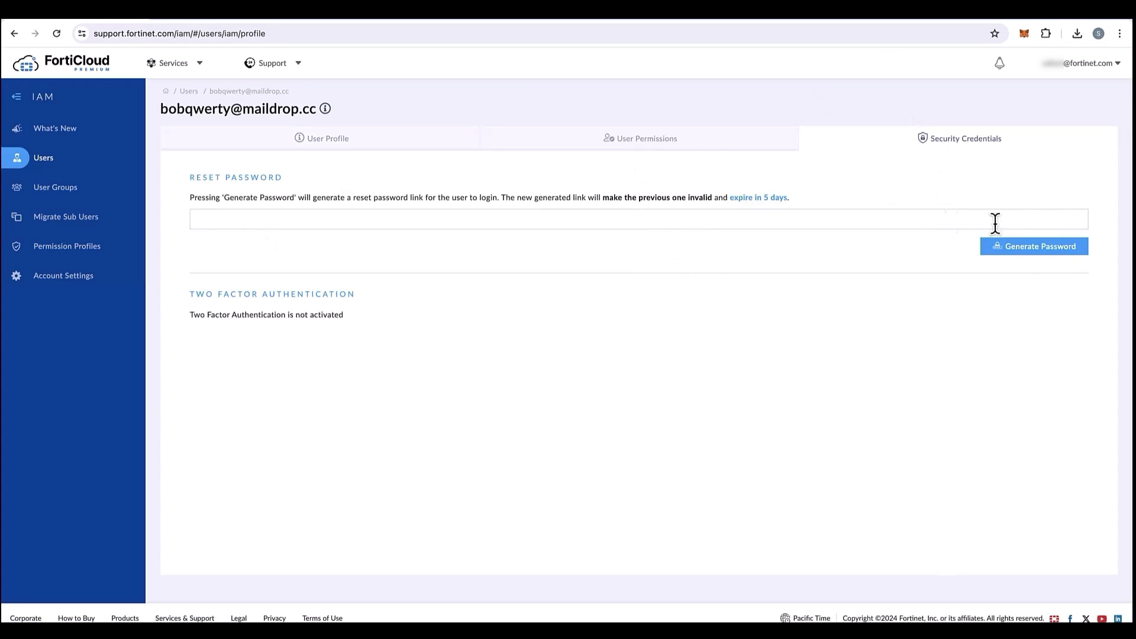
pyautogui.click(1046, 247)
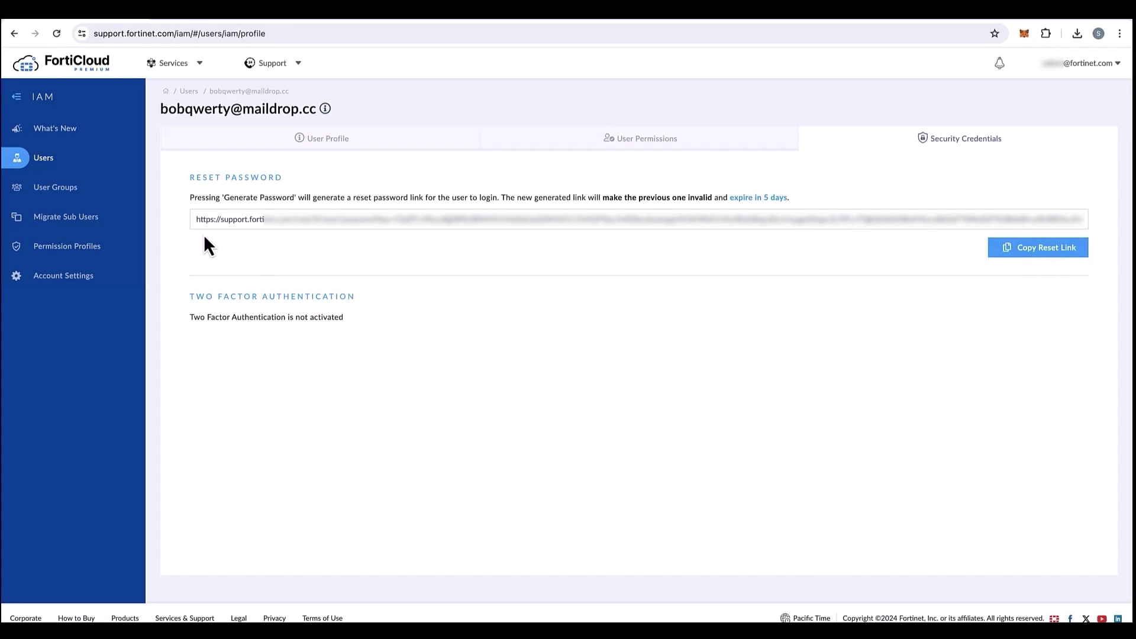
pyautogui.moveTo(196, 222); pyautogui.dragTo(1095, 218)
pyautogui.click(1053, 250)
pyautogui.click(172, 380)
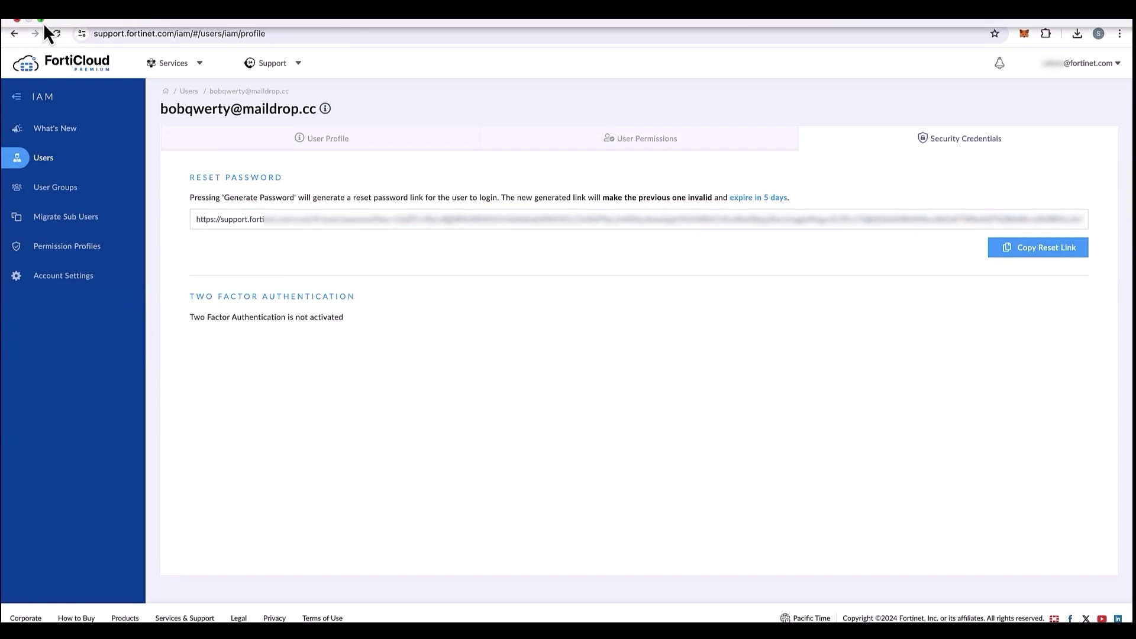
# Load the copied reset link in a new private browsing window.
pyautogui.click(41, 19)
pyautogui.press('super+shift+n')
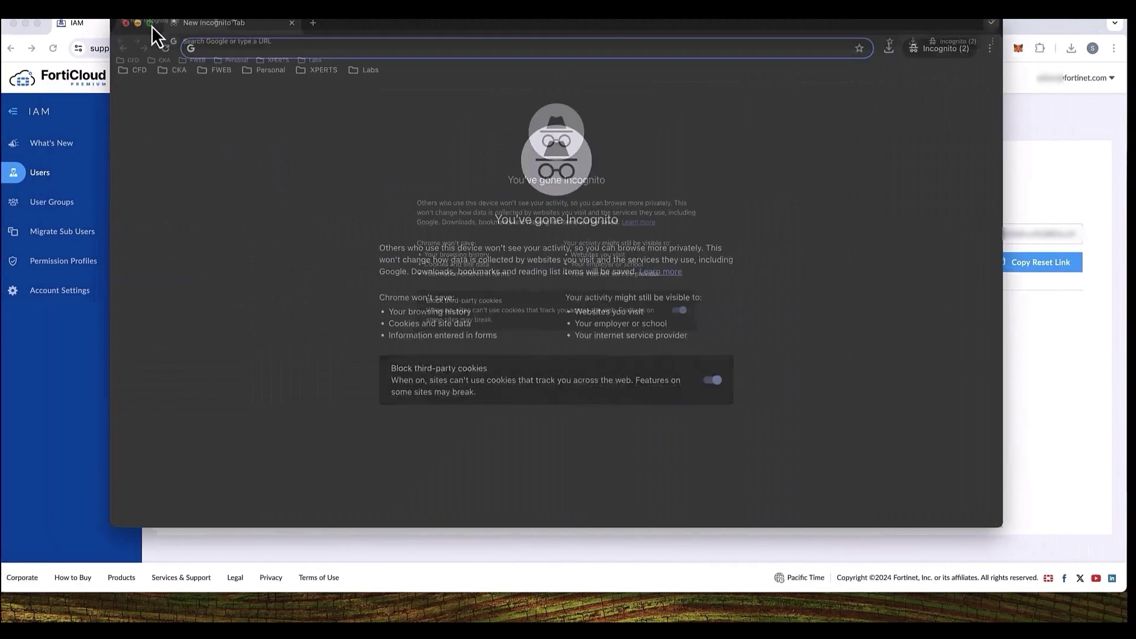
pyautogui.press('super+v')
pyautogui.press('Return')
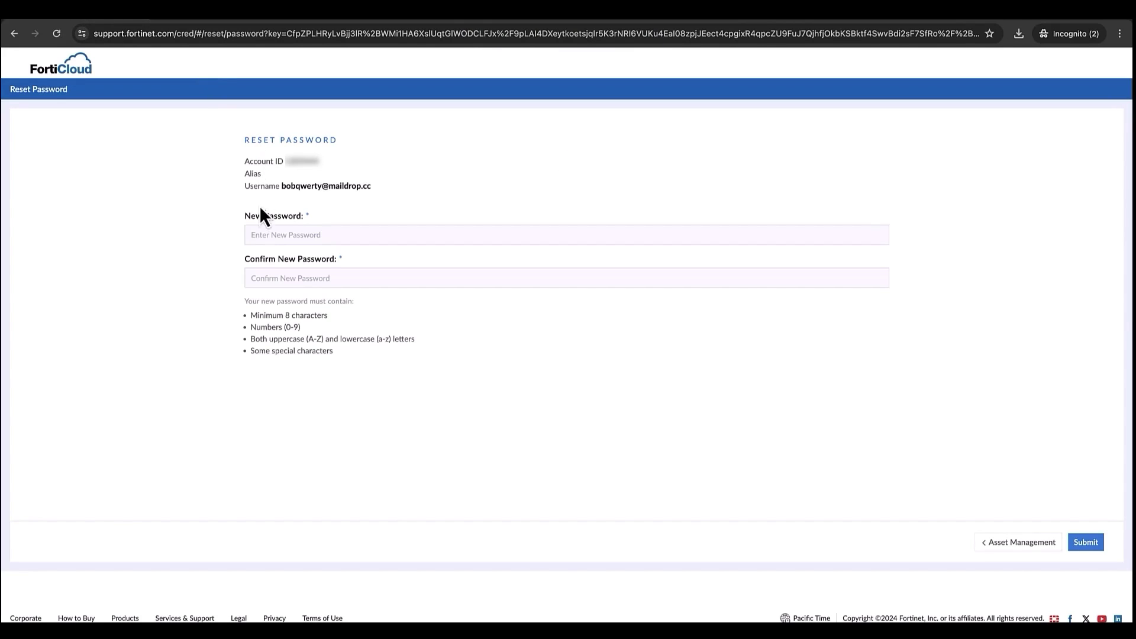
# Enter and submit a new password for the IAM user, then select the username.
pyautogui.click(265, 232)
pyautogui.write('•')
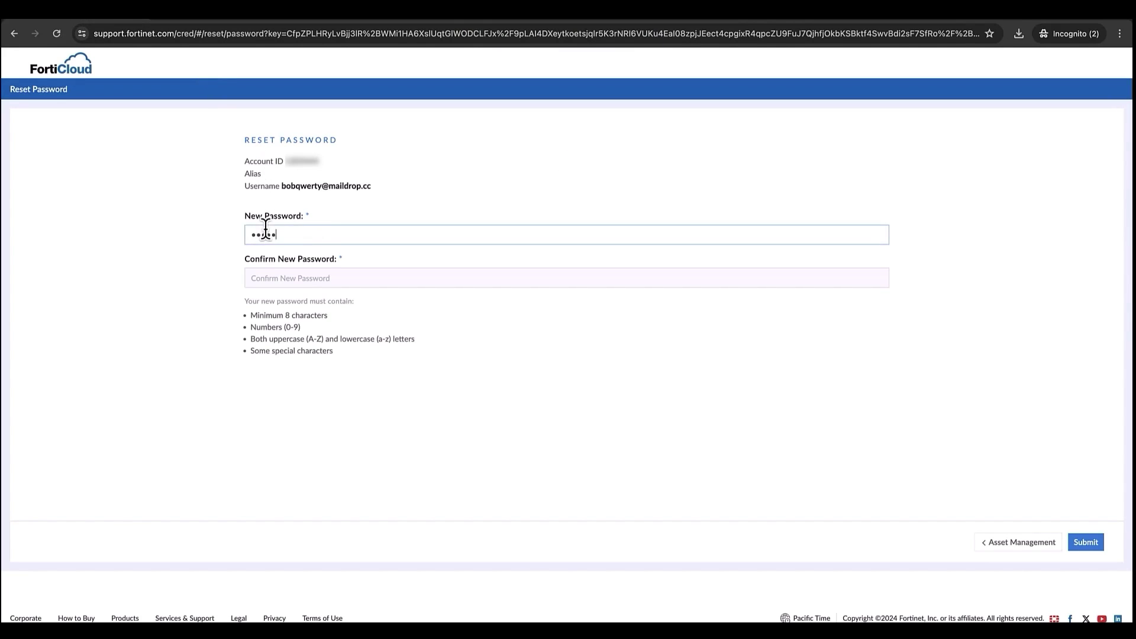
pyautogui.write('•')
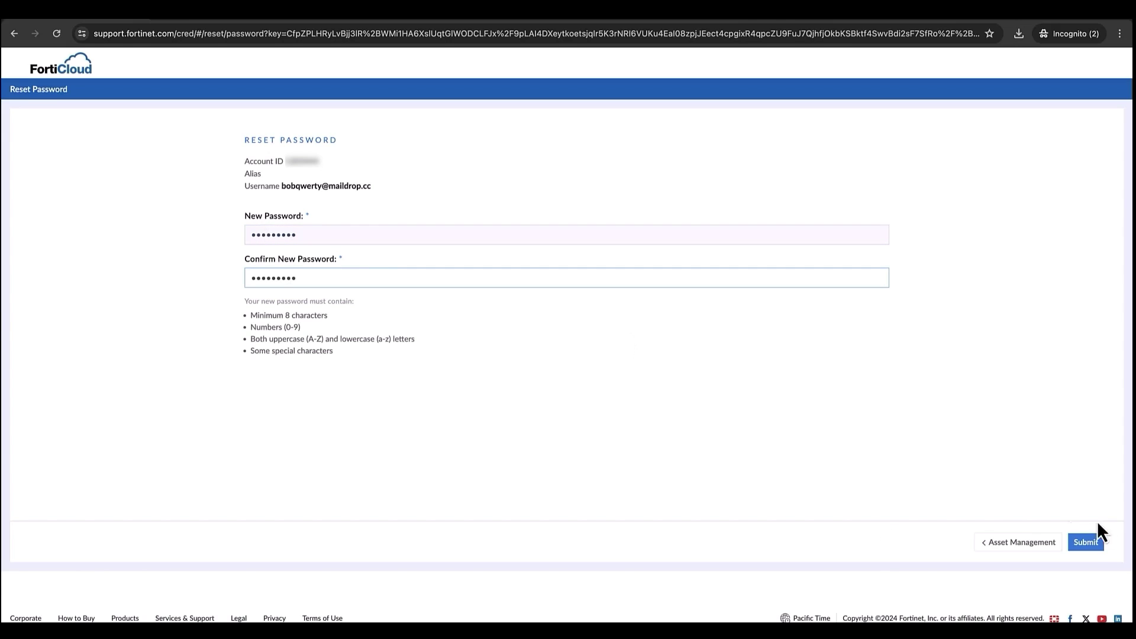
pyautogui.click(1089, 543)
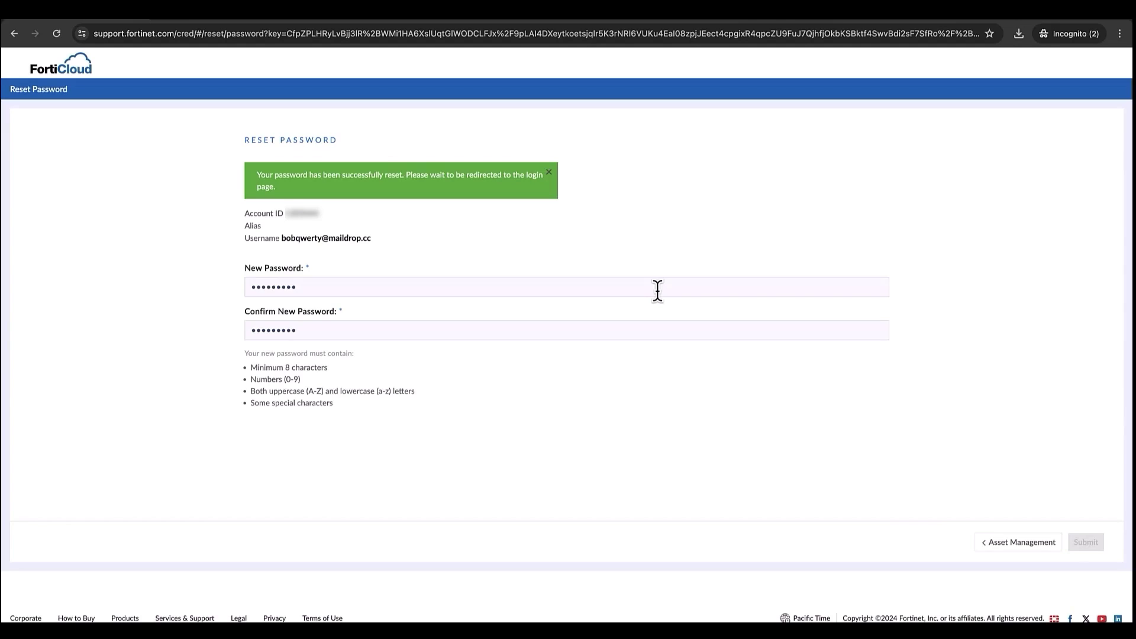
pyautogui.moveTo(281, 238); pyautogui.dragTo(394, 240)
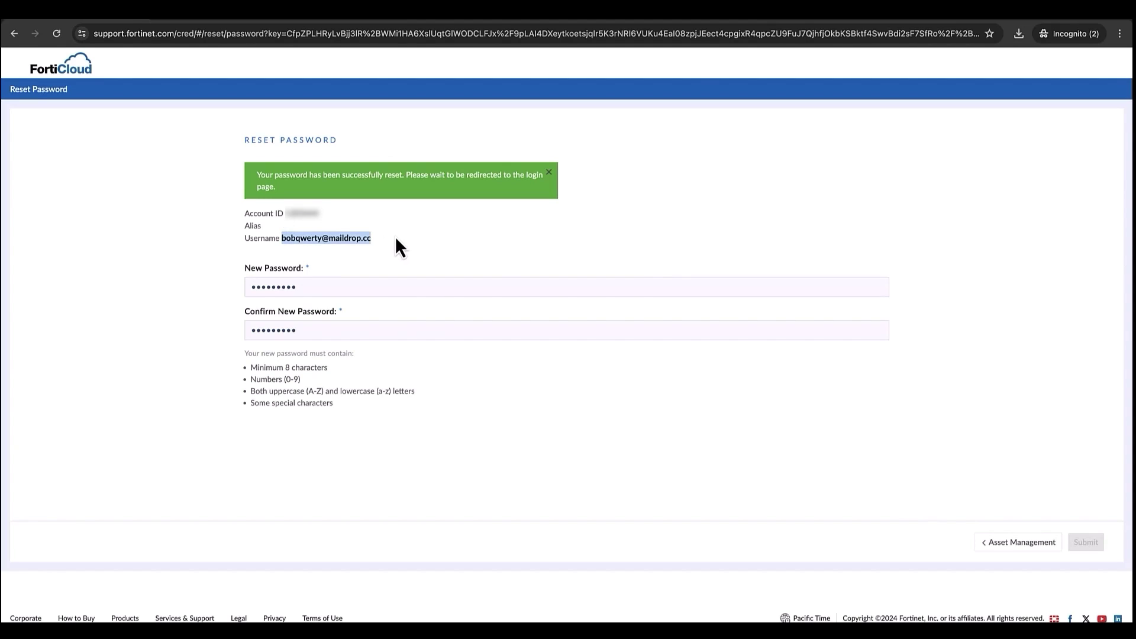
# Go to the FortiCloud login page and choose IAM login, clearing a mis-pasted Account ID.
pyautogui.click(998, 545)
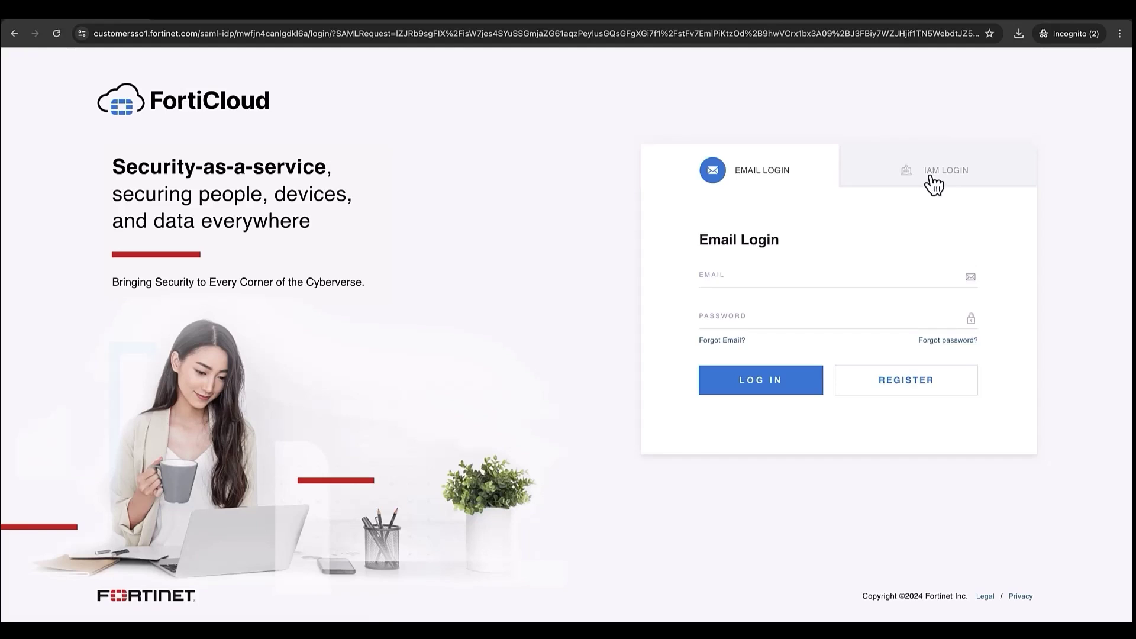
pyautogui.click(930, 179)
pyautogui.click(732, 276)
pyautogui.hotkey('ctrl', 'v')
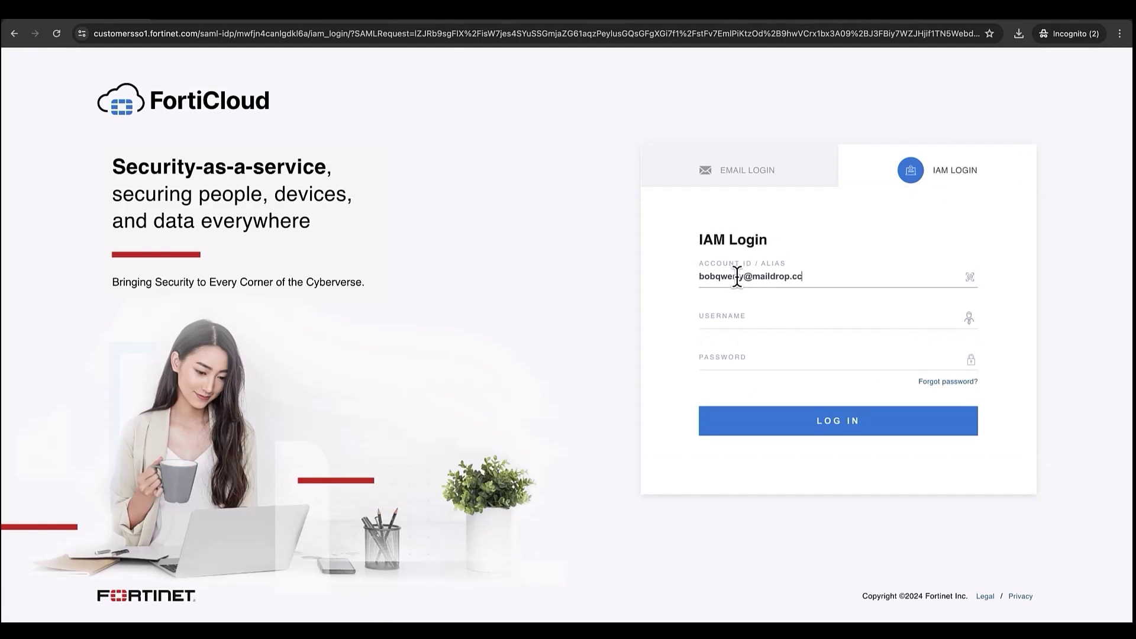
pyautogui.moveTo(802, 277); pyautogui.dragTo(646, 287)
pyautogui.hotkey('ctrl', 'x')
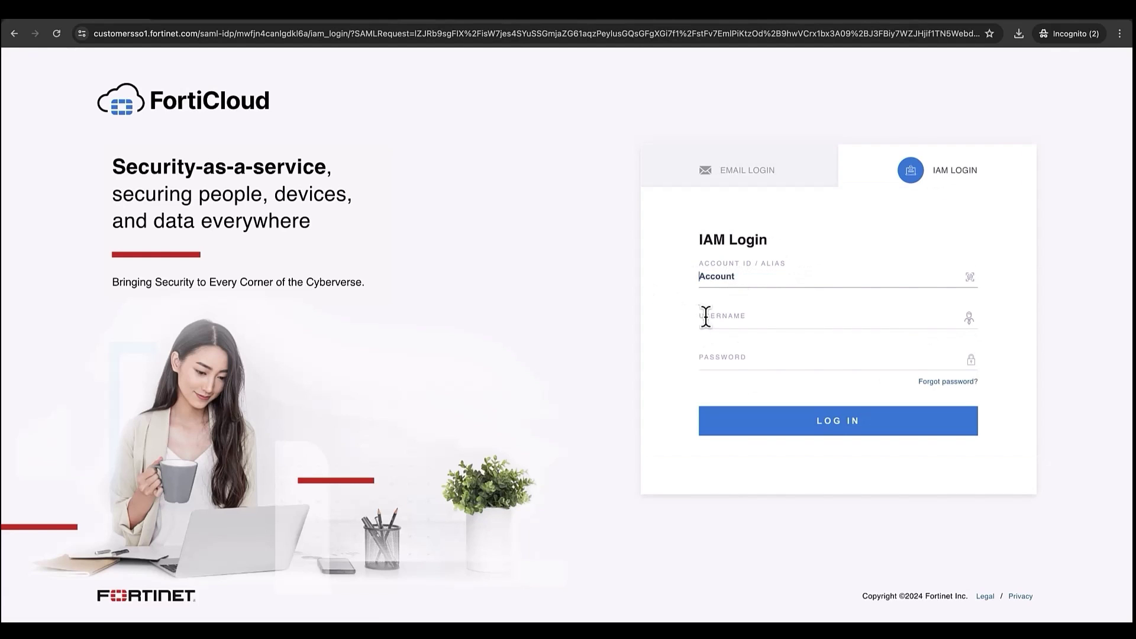
# Fill in the username, Account ID and password on the IAM login form.
pyautogui.click(705, 317)
pyautogui.hotkey('ctrl', 'v')
pyautogui.click(708, 279)
pyautogui.hotkey('ctrl', 'v')
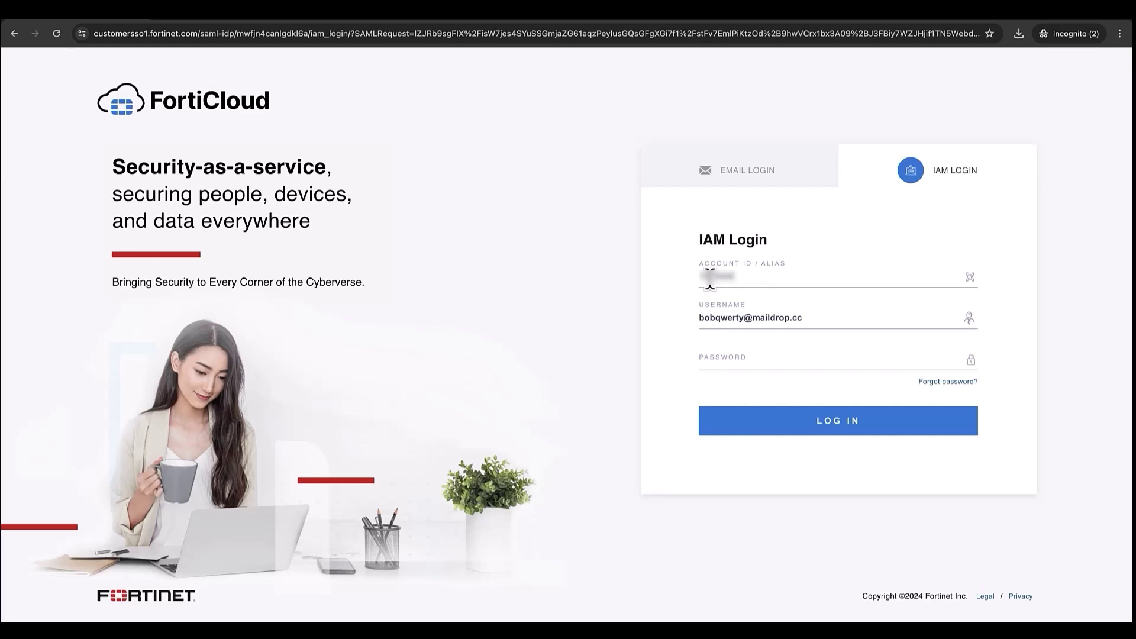
pyautogui.click(708, 359)
pyautogui.hotkey('ctrl', 'v')
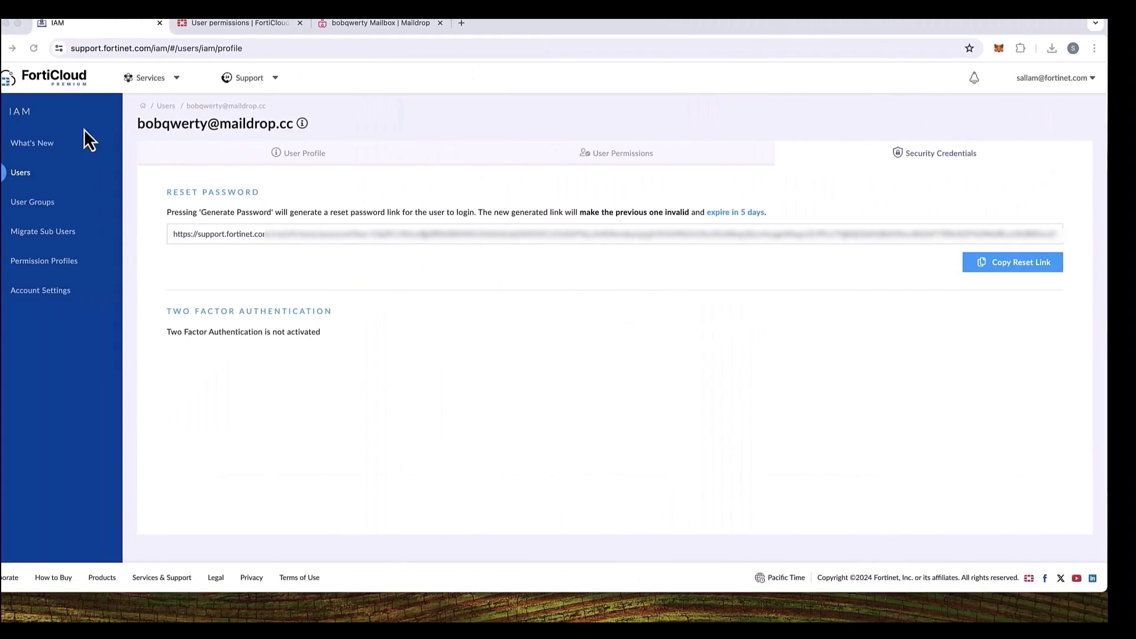
# Copy the security code from Fortinet's verification email in the refreshed Maildrop inbox.
pyautogui.click(355, 22)
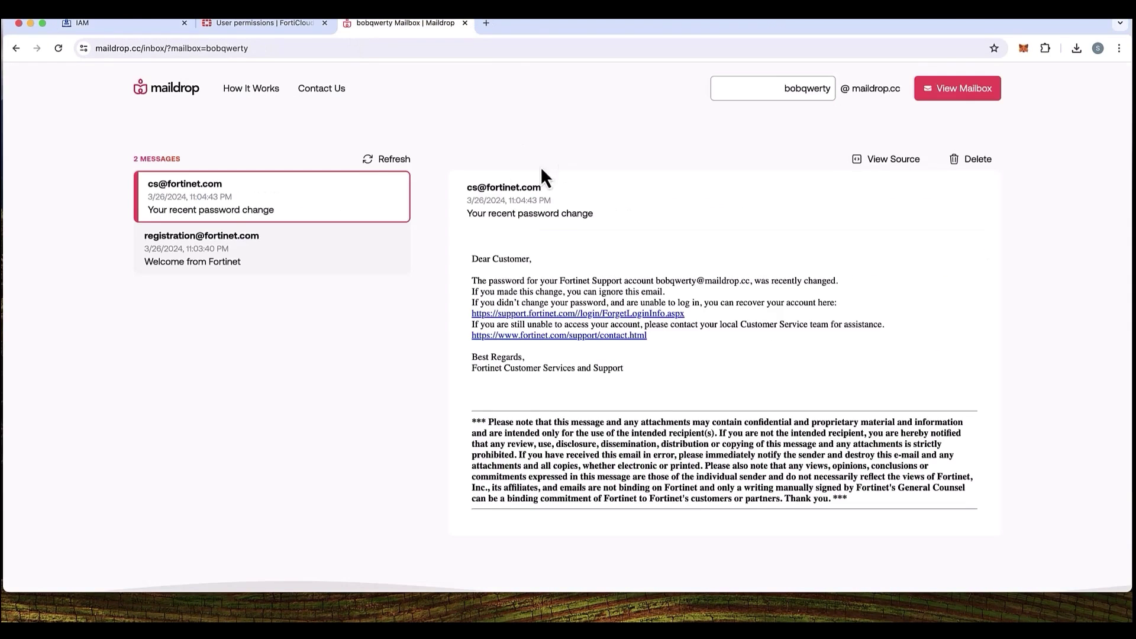
pyautogui.click(391, 157)
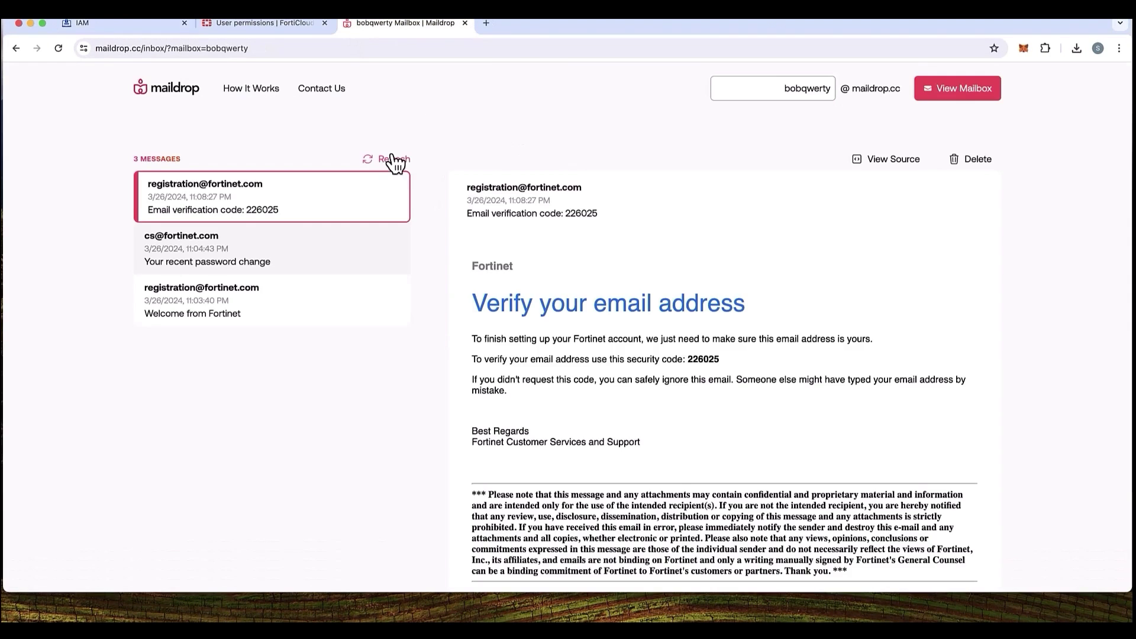
pyautogui.moveTo(689, 360); pyautogui.dragTo(764, 367)
pyautogui.hotkey('ctrl', 'Right')
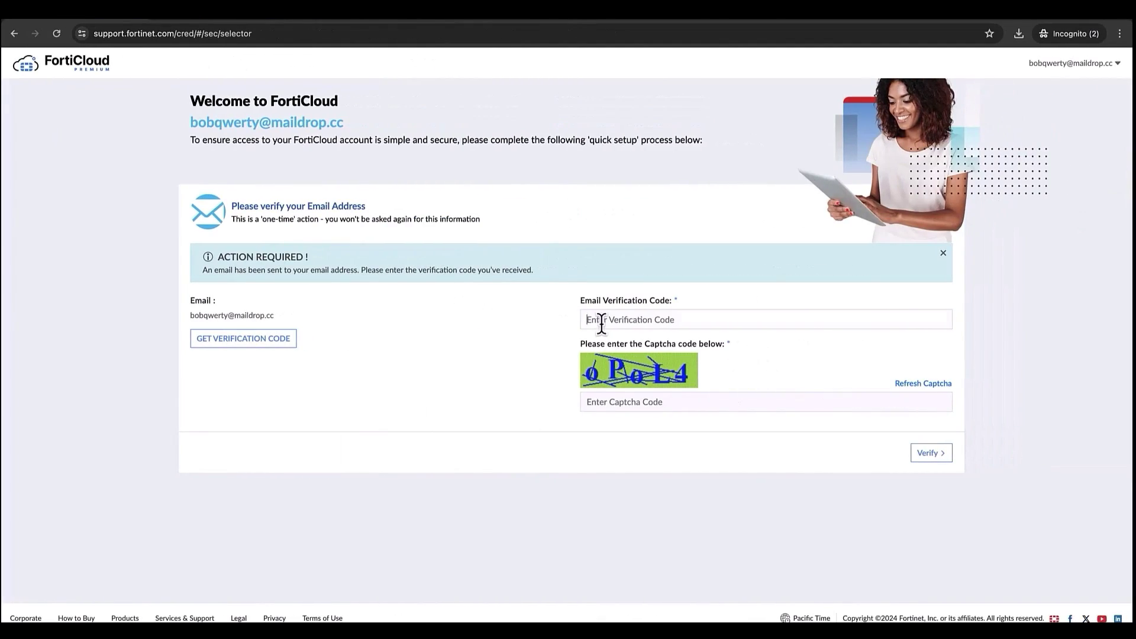
# Verify the email with the pasted security code and the captcha, then continue.
pyautogui.click(601, 324)
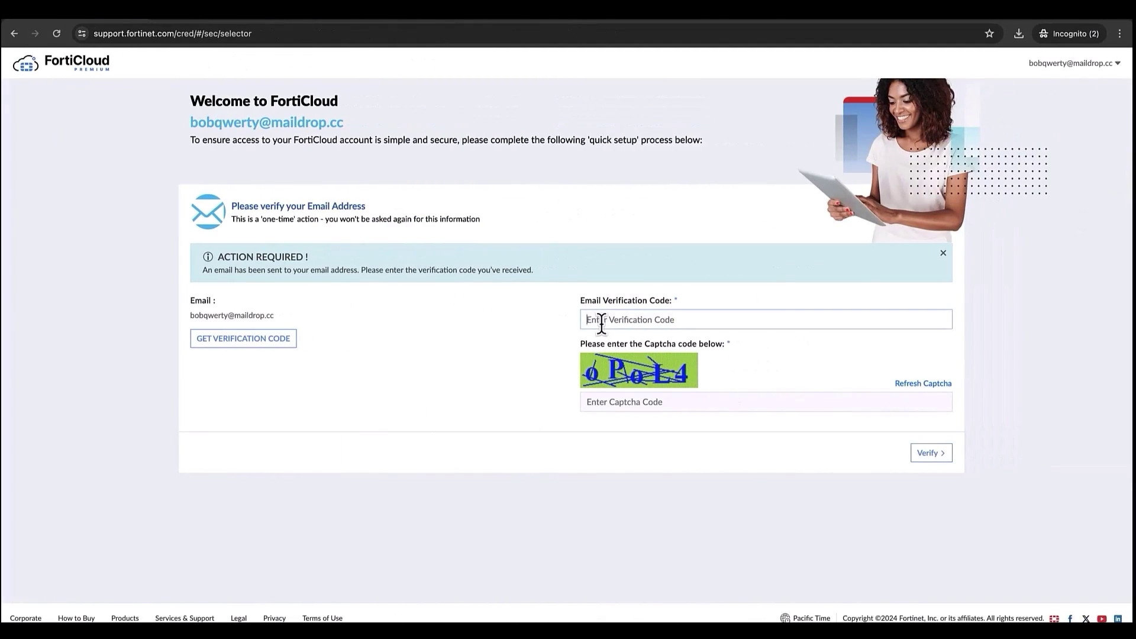
pyautogui.hotkey('ctrl', 'v')
pyautogui.click(605, 402)
pyautogui.write('o')
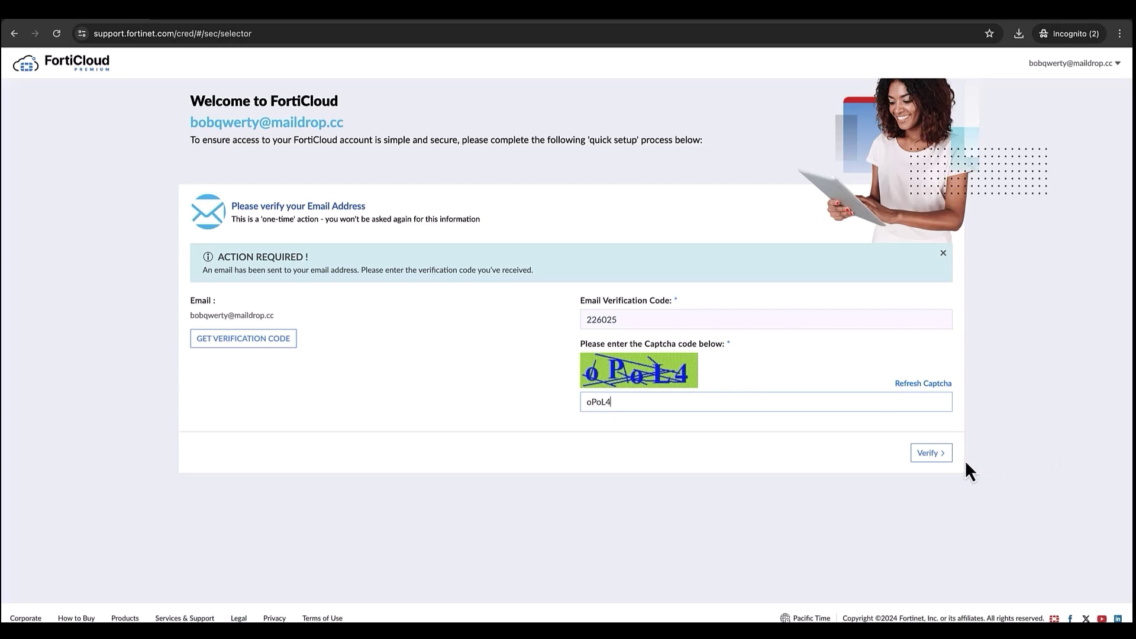
pyautogui.click(946, 454)
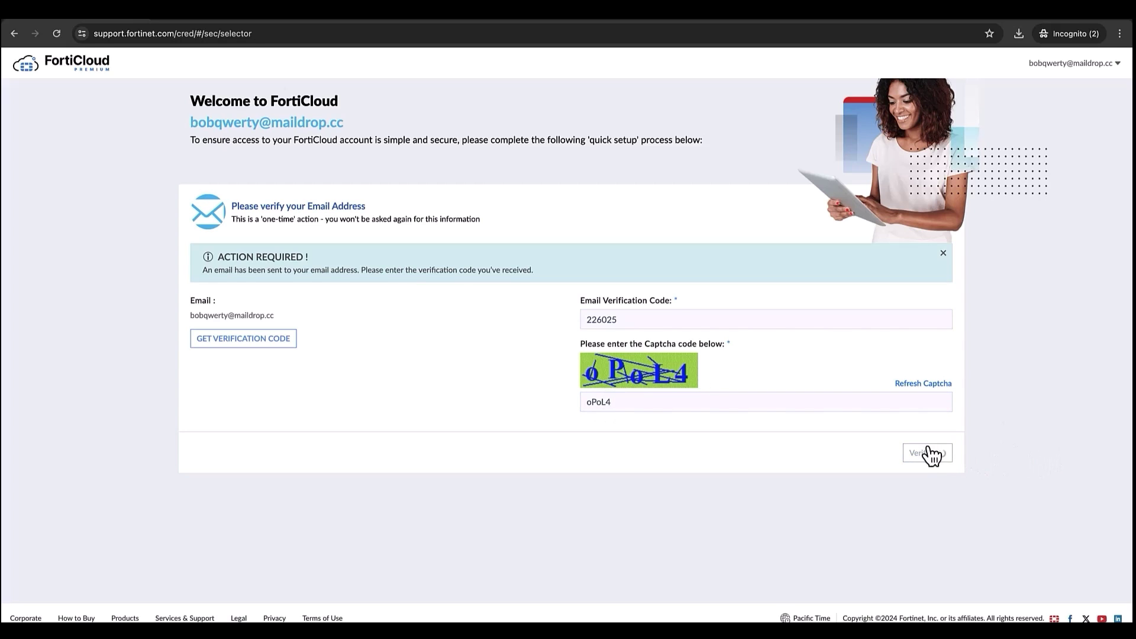
pyautogui.click(944, 462)
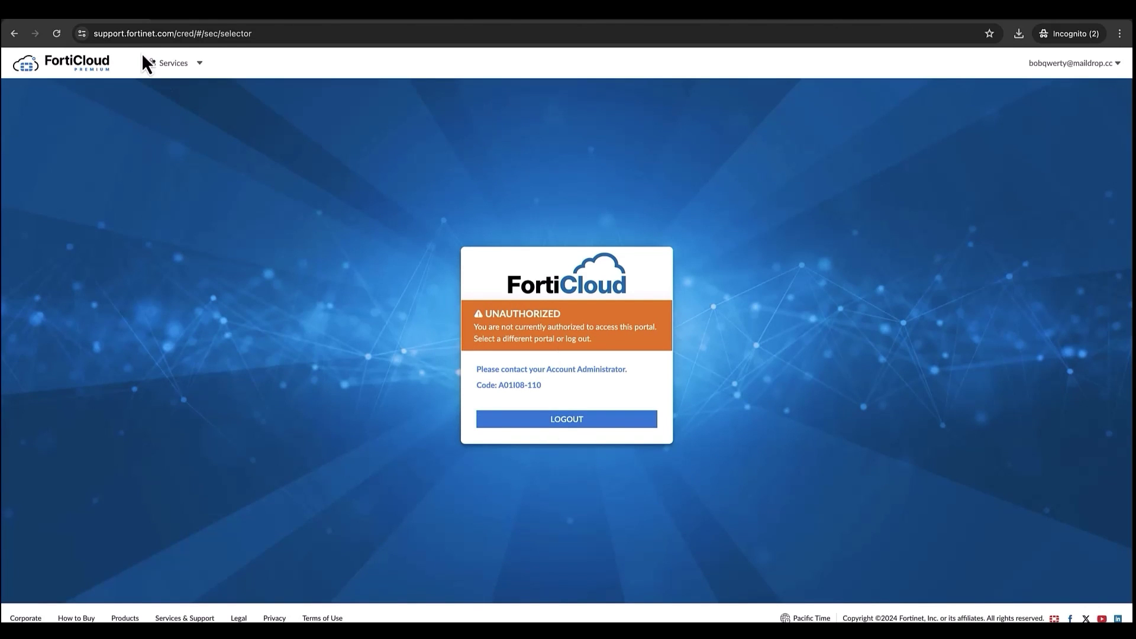
# Launch FortiWeb Cloud from Services and enter the Fortinet member account.
pyautogui.click(169, 65)
pyautogui.click(633, 158)
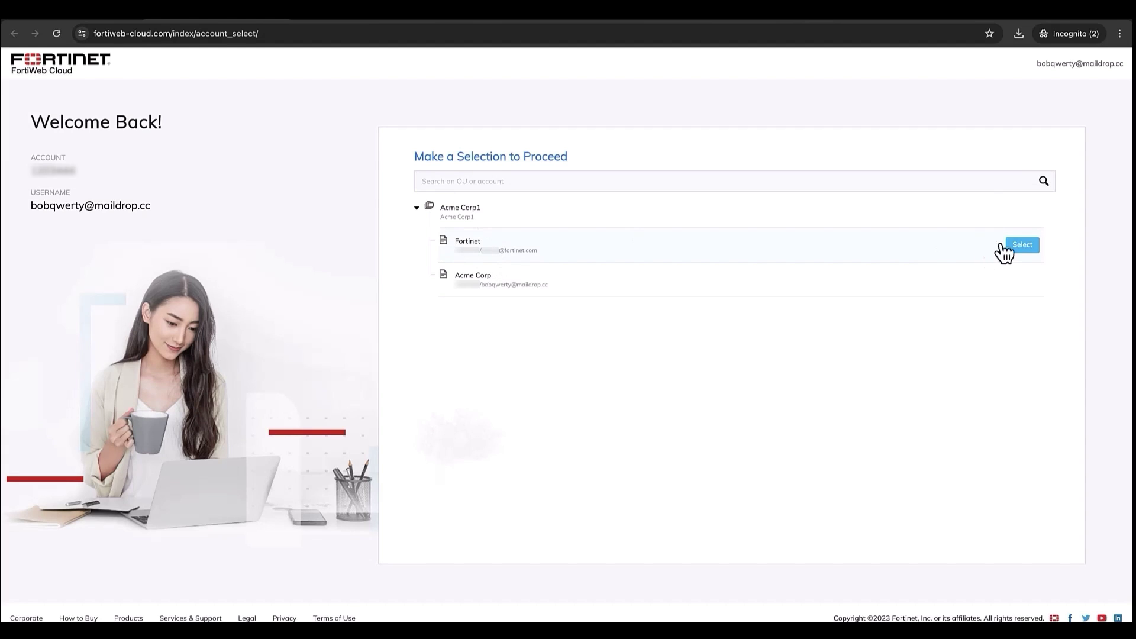
pyautogui.click(1019, 248)
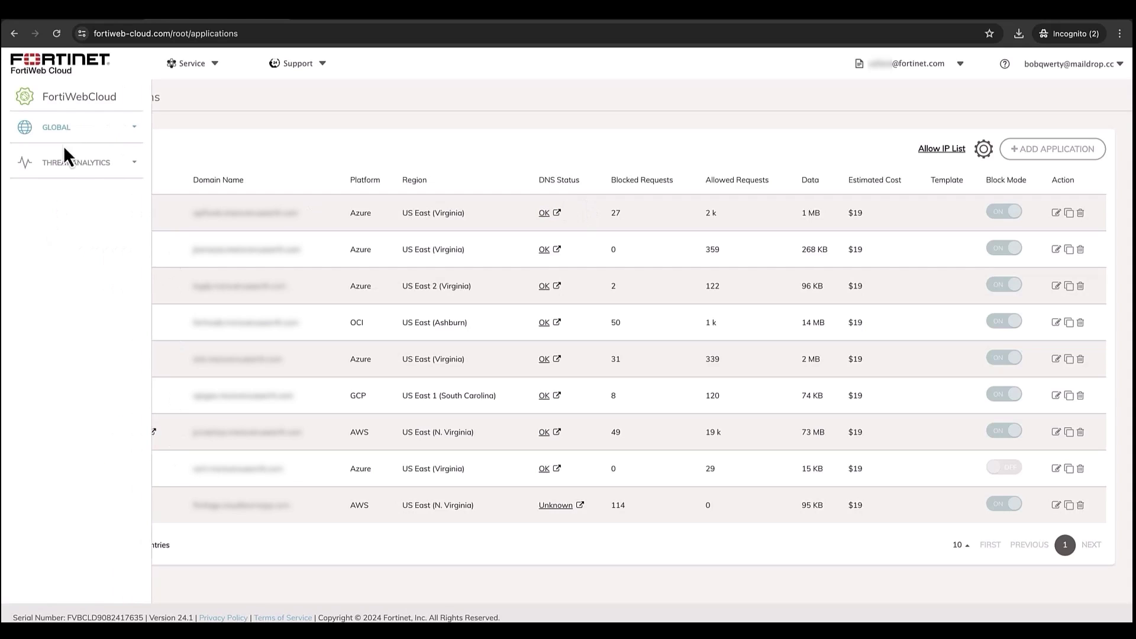
# Browse the Threat Analytics dashboard, Incidents, Insights and notification settings.
pyautogui.click(71, 166)
pyautogui.click(71, 189)
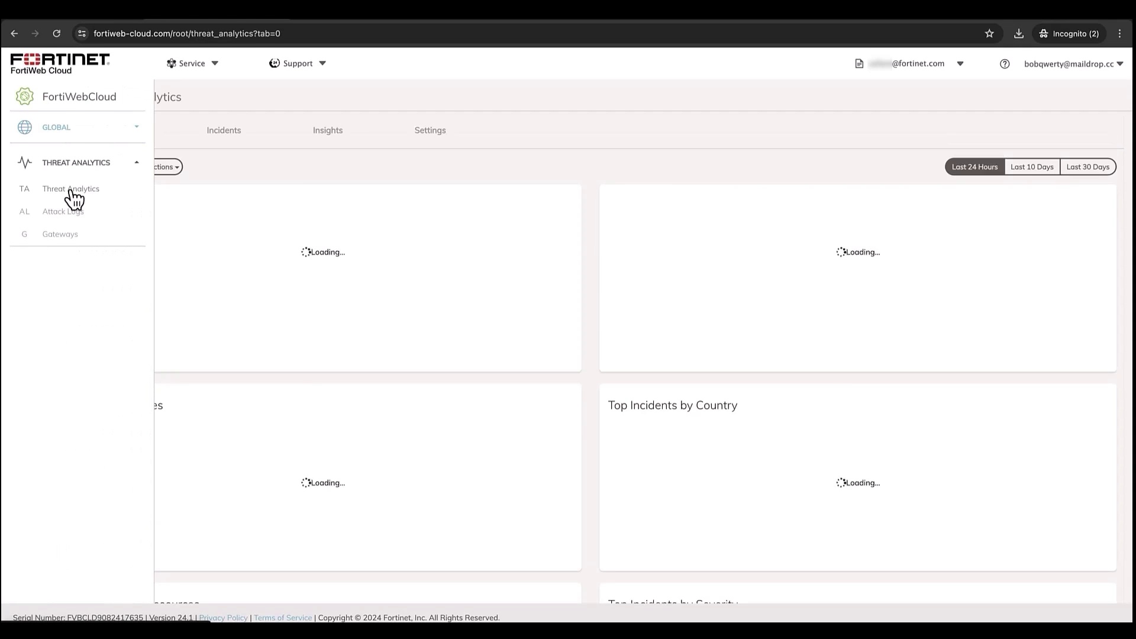
pyautogui.click(218, 135)
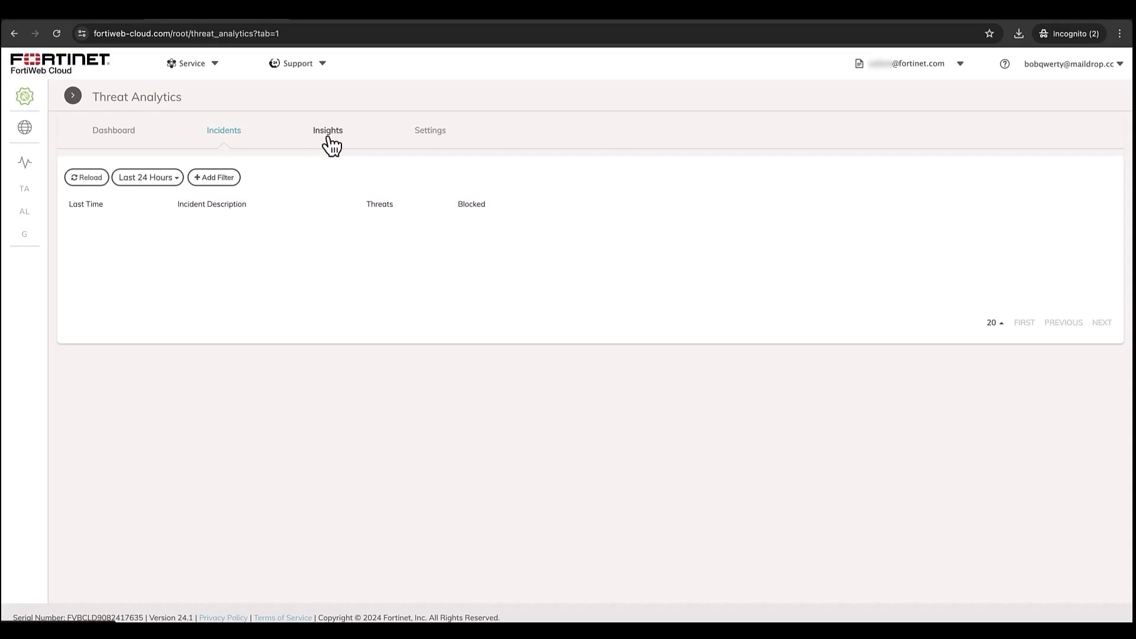
pyautogui.click(328, 137)
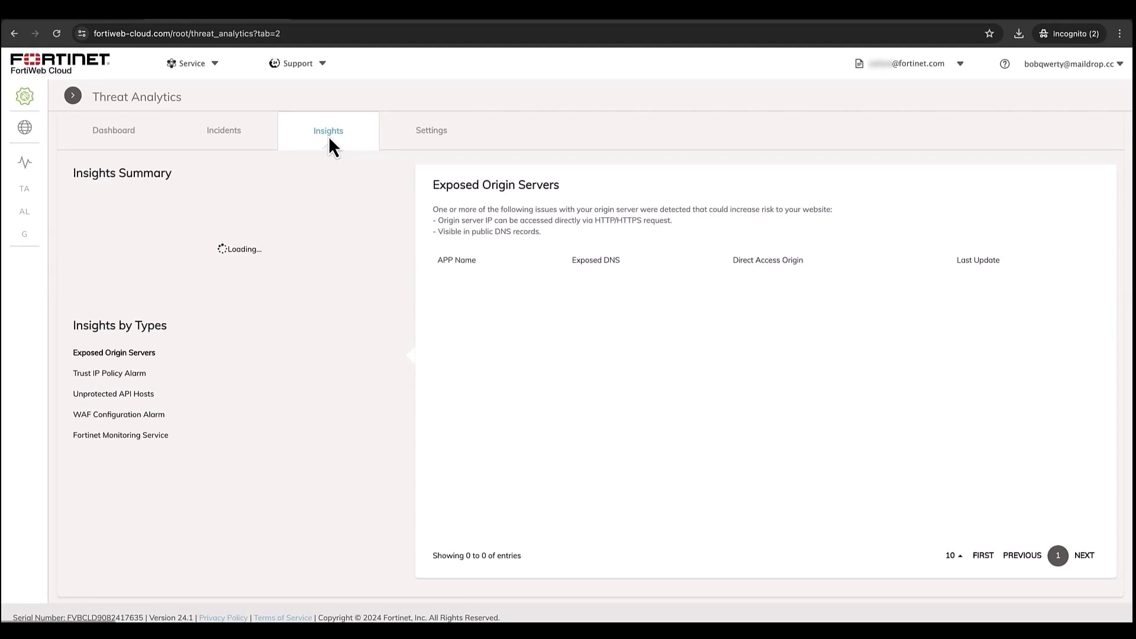
pyautogui.click(425, 144)
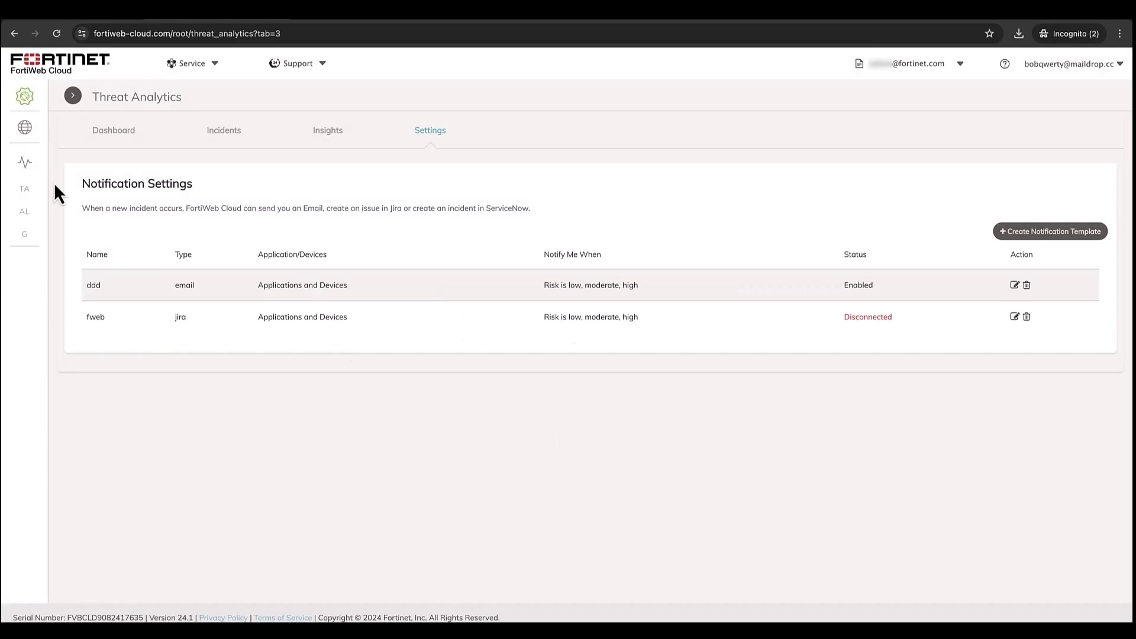
# Check Admin Management, Role Management and Templates, ending on the Applications list.
pyautogui.moveTo(38, 132)
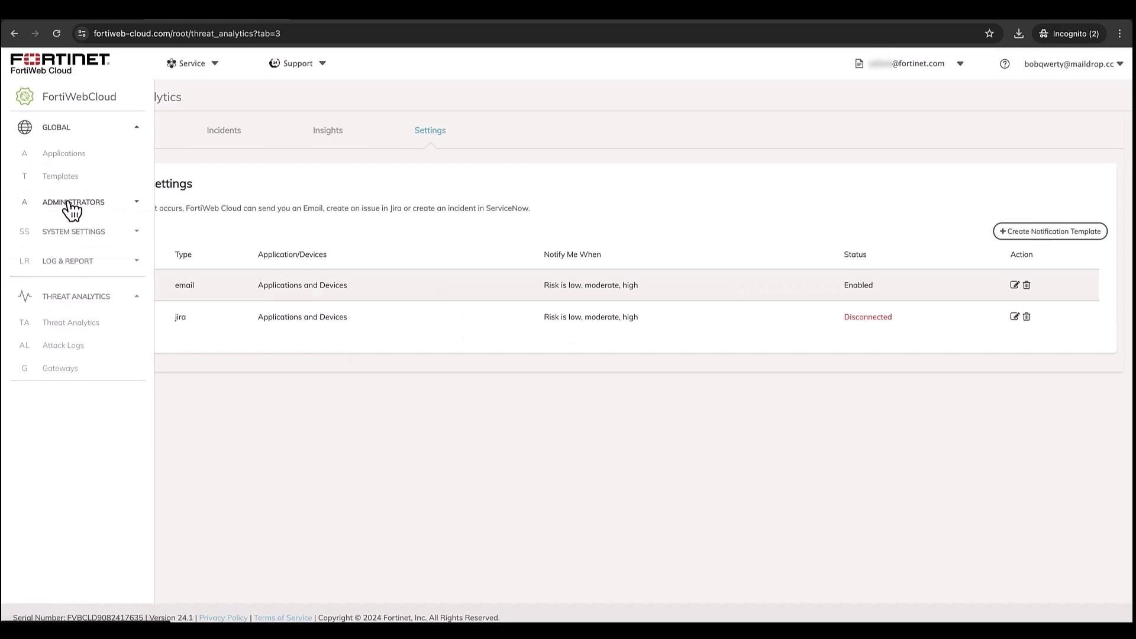
pyautogui.click(70, 203)
pyautogui.click(77, 230)
pyautogui.click(81, 255)
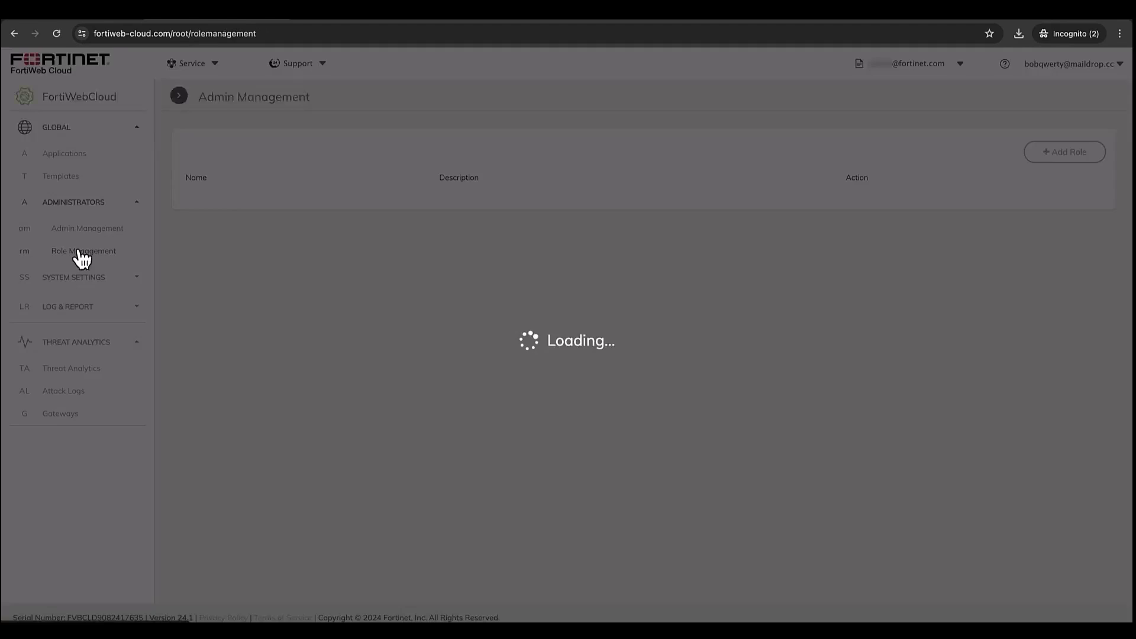
pyautogui.click(53, 156)
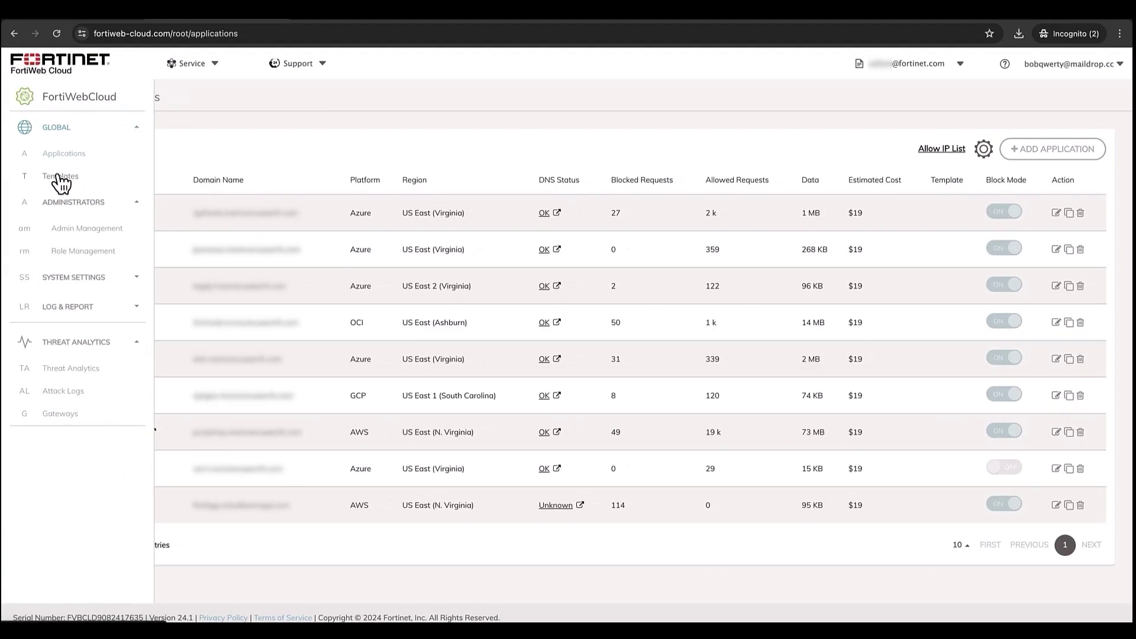
pyautogui.click(58, 178)
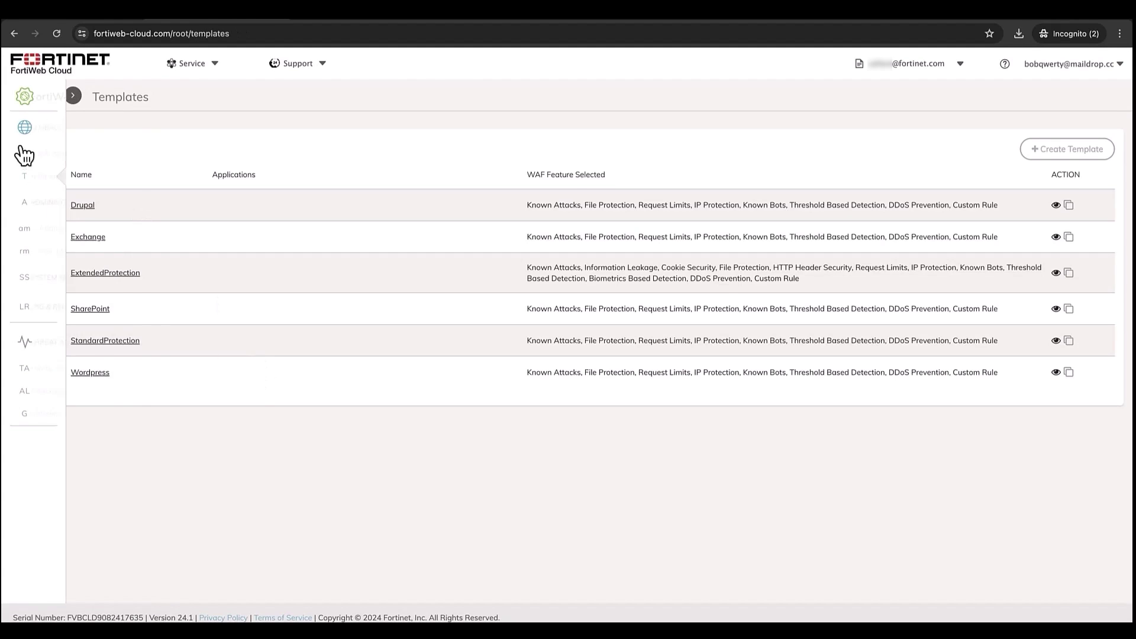
pyautogui.moveTo(64, 223)
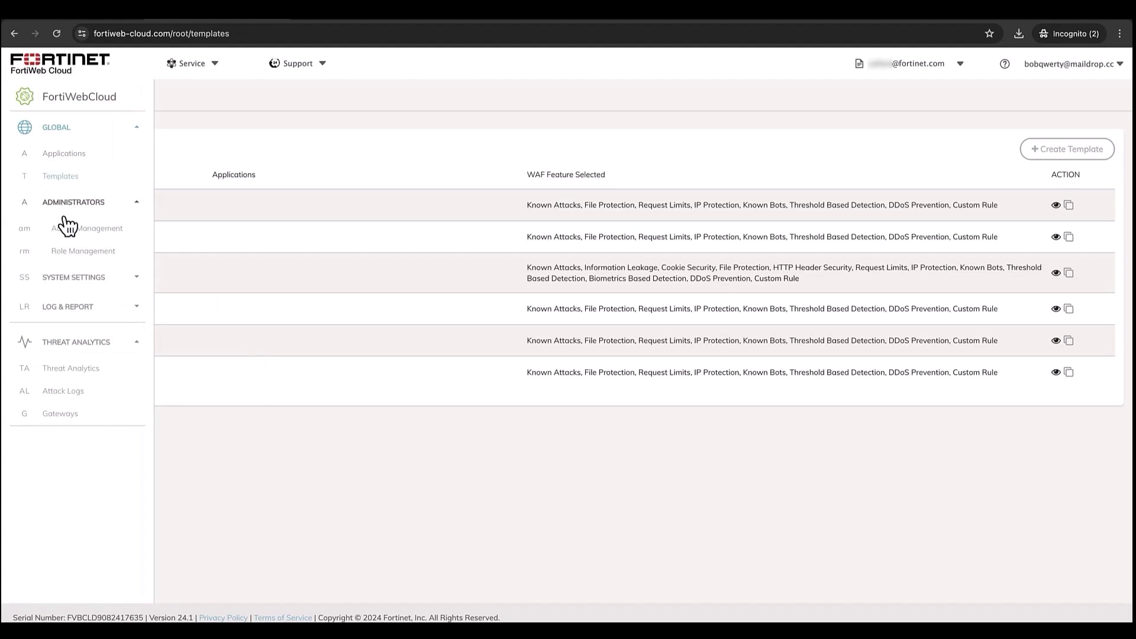
pyautogui.click(62, 157)
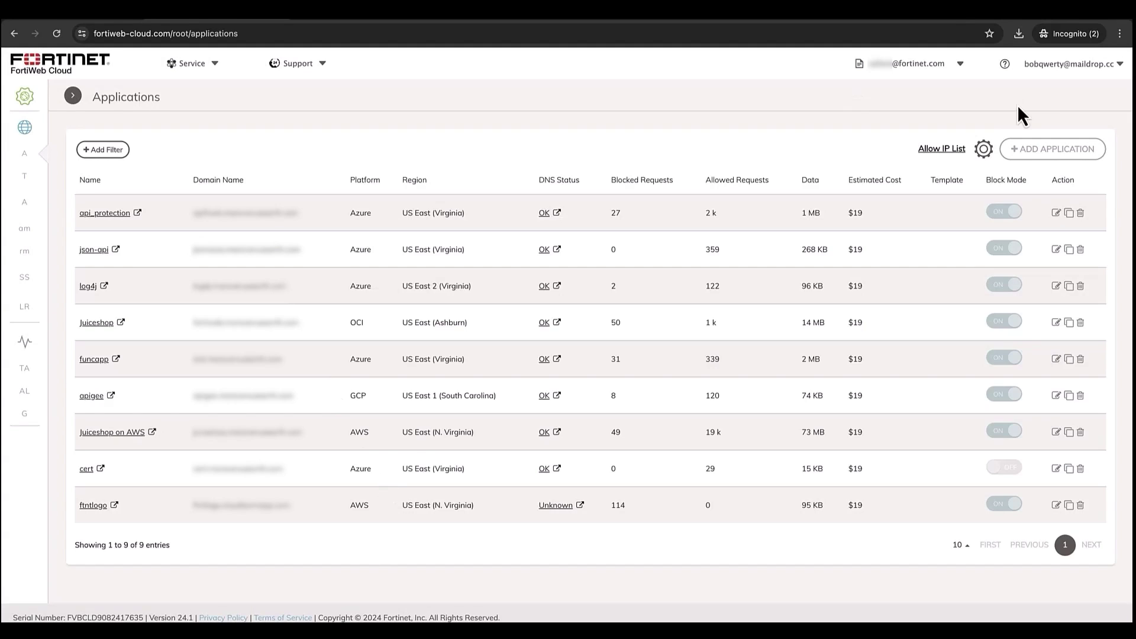
# Switch FortiWeb Cloud to the Acme Corp member account.
pyautogui.click(960, 65)
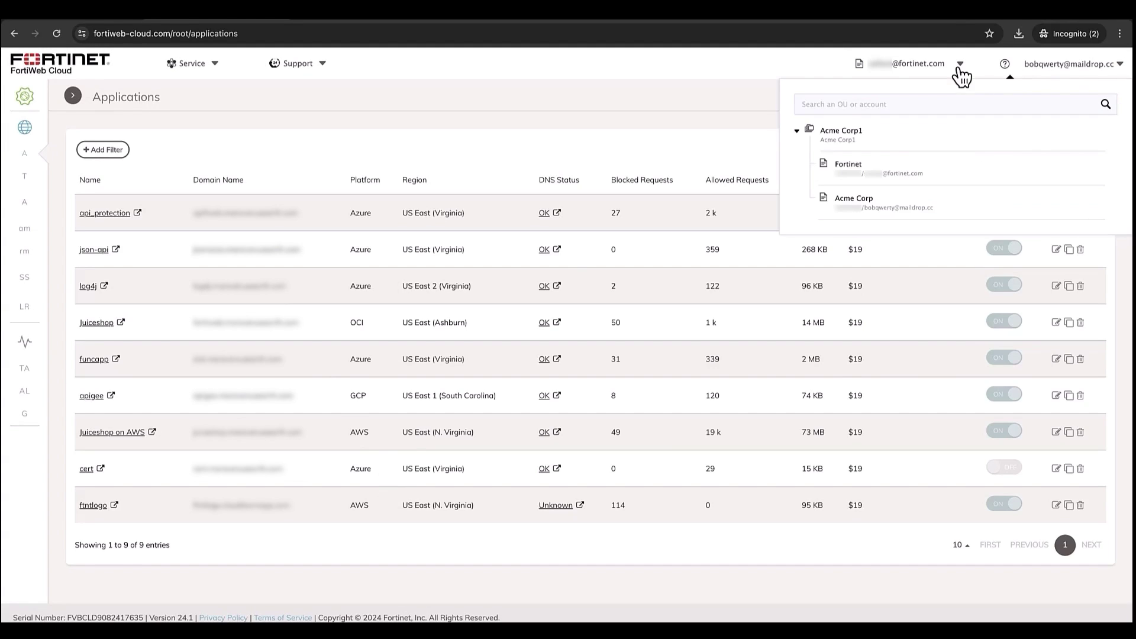
pyautogui.click(1039, 66)
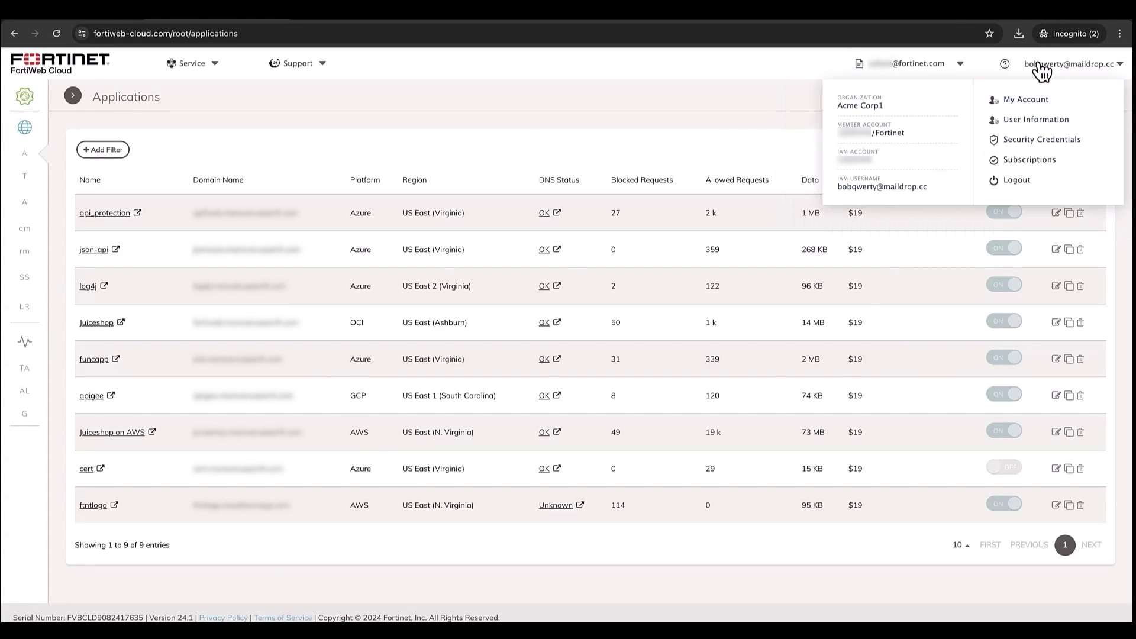
pyautogui.click(937, 70)
pyautogui.click(886, 212)
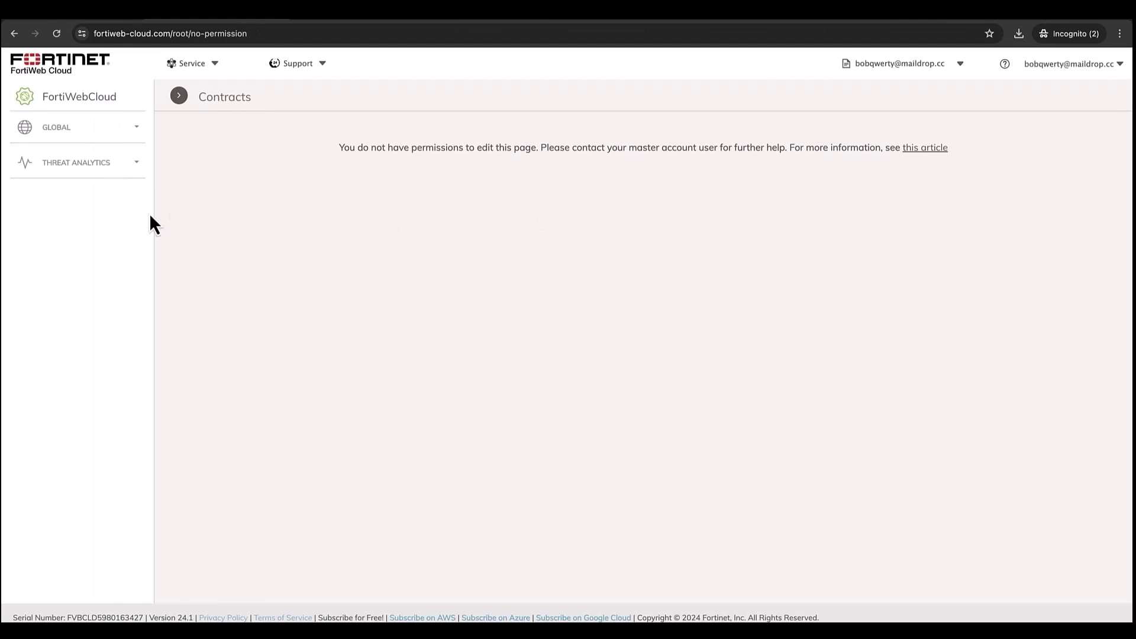
# Check Attack Logs, Applications and Threat Analytics under Acme Corp for edit permission.
pyautogui.click(77, 165)
pyautogui.click(75, 213)
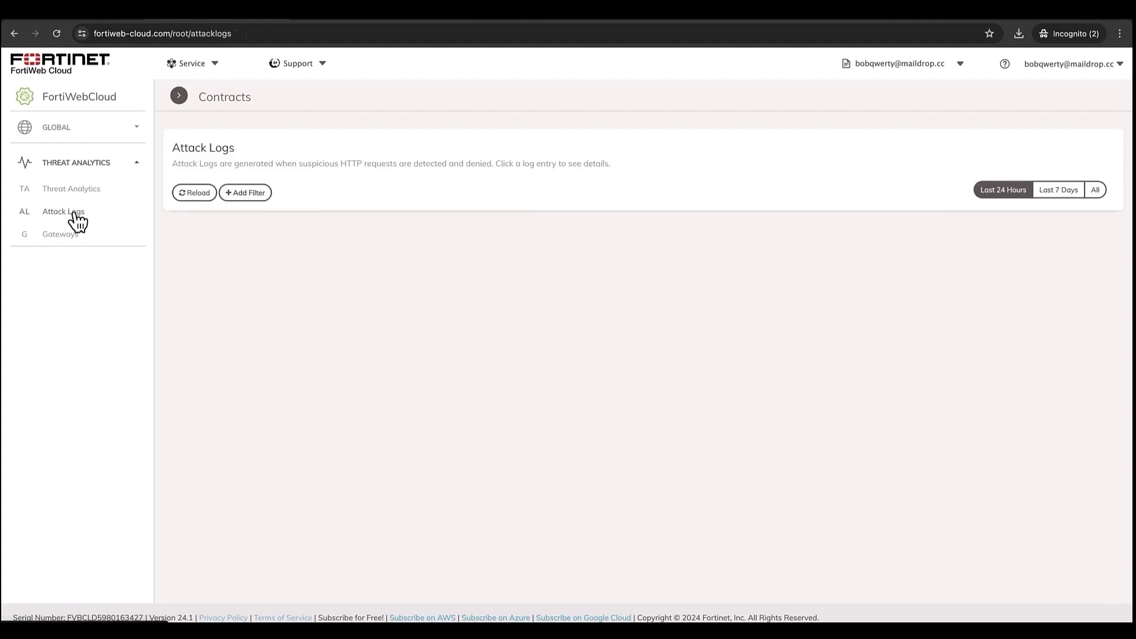
pyautogui.click(69, 131)
pyautogui.click(70, 155)
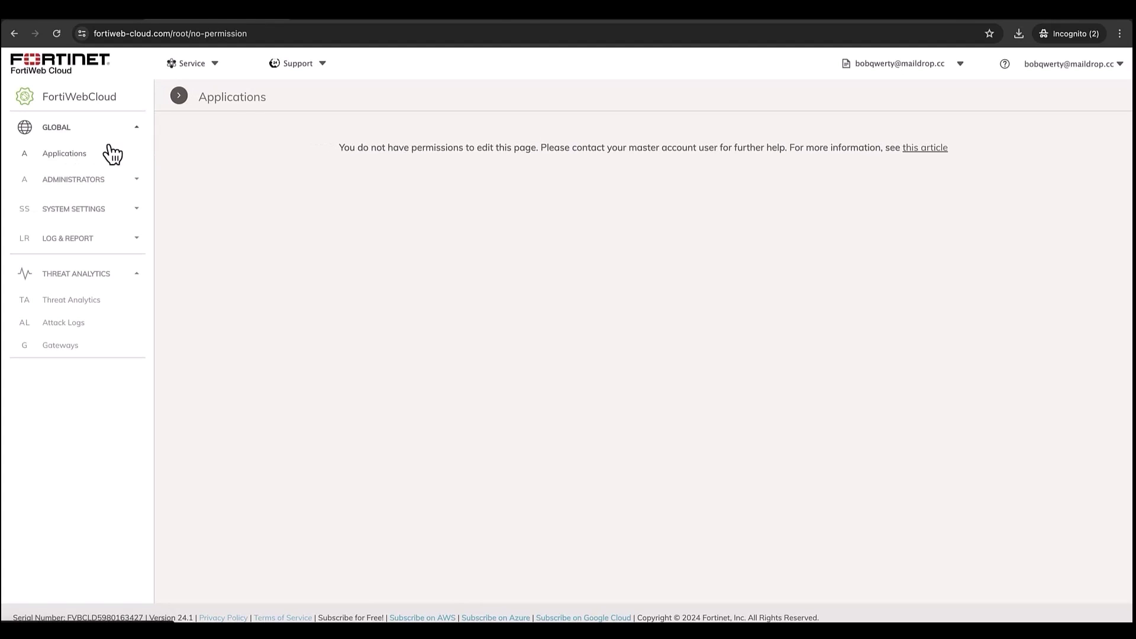
pyautogui.click(80, 302)
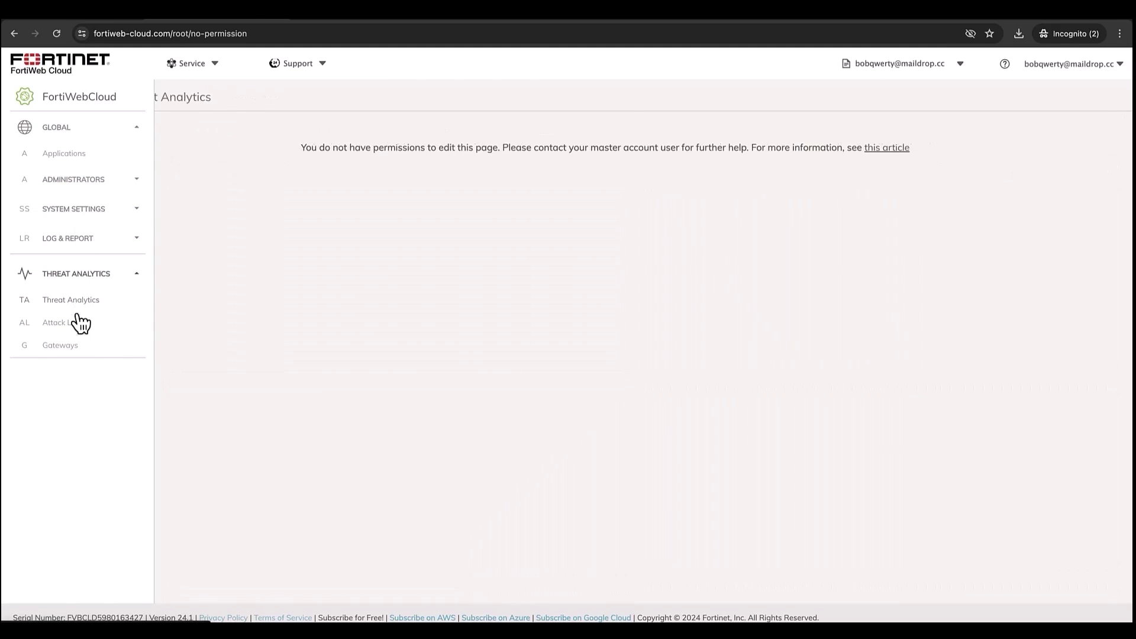
pyautogui.click(80, 323)
# Open the Audit Logs page under Log & Report and view the signed-in account details.
pyautogui.click(132, 275)
pyautogui.click(74, 211)
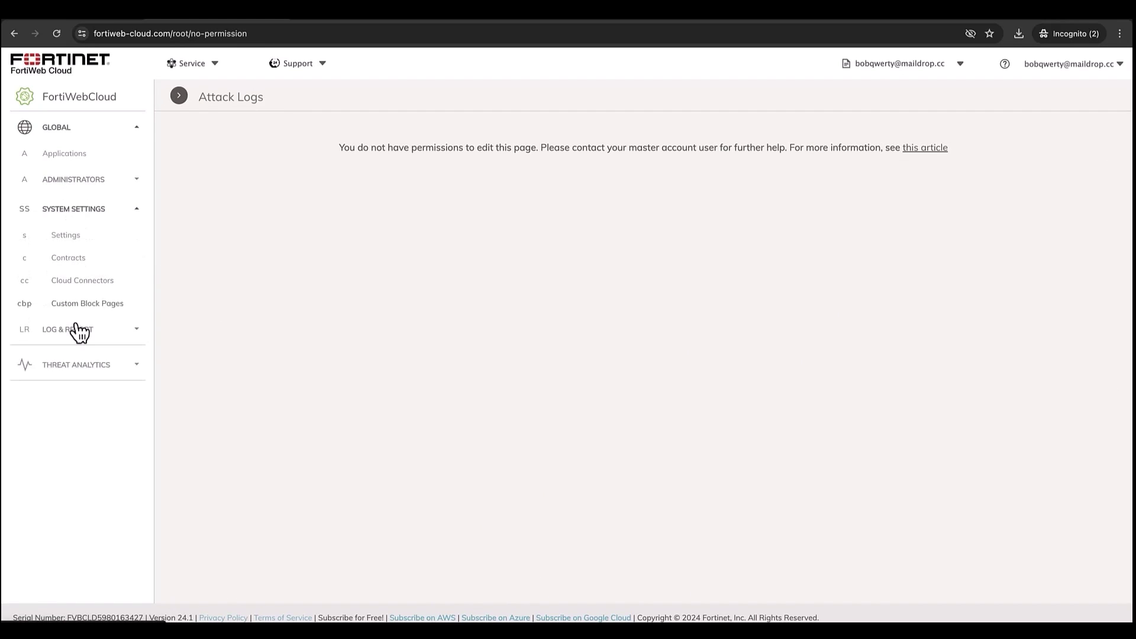
pyautogui.click(77, 329)
pyautogui.click(82, 357)
pyautogui.click(1027, 65)
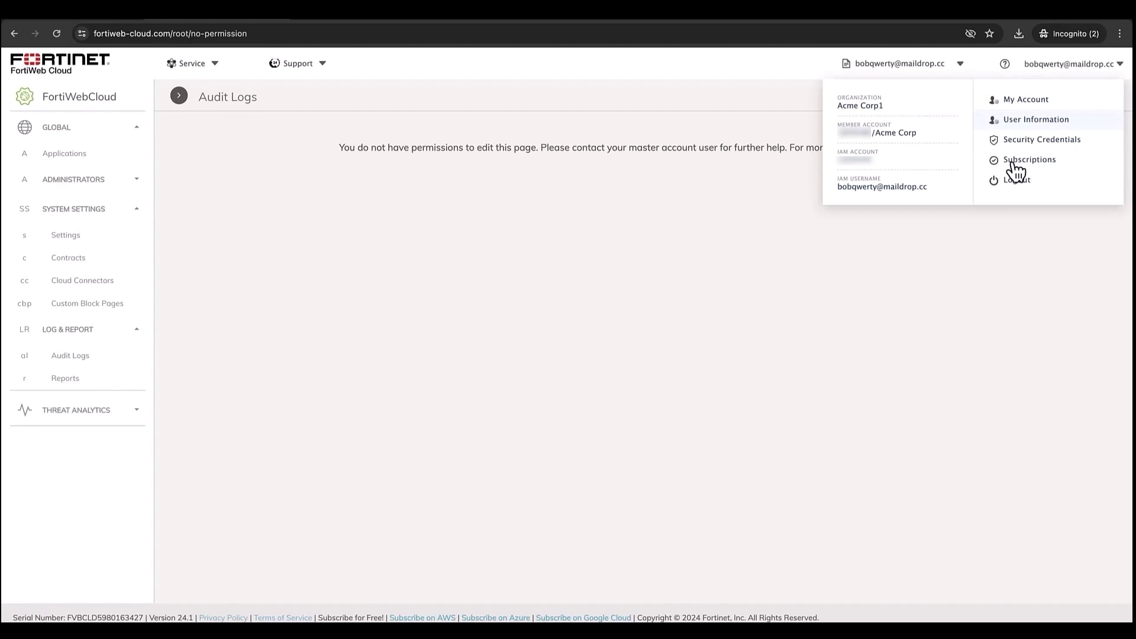